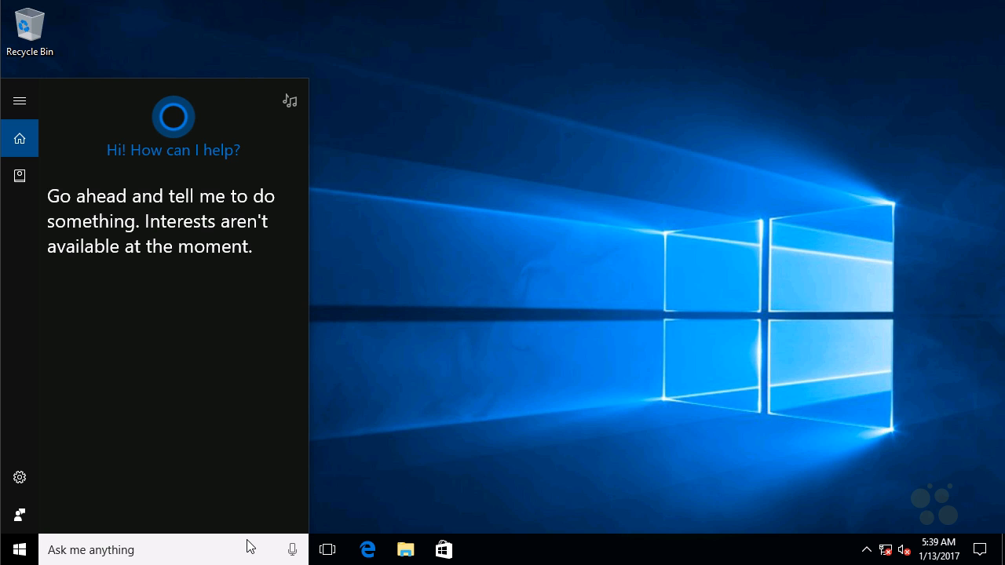
Step: Open Task Scheduler and expand the Task Scheduler Library down to the subfolders of Microsoft > Windows
{"action": "type", "text": "sche"}
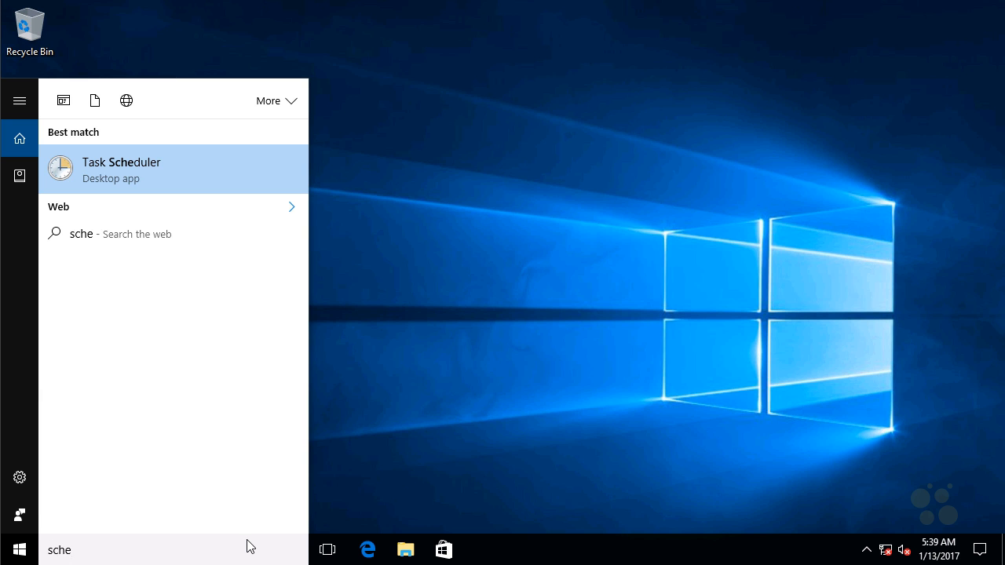
{"action": "left_click", "coordinate": [178, 176]}
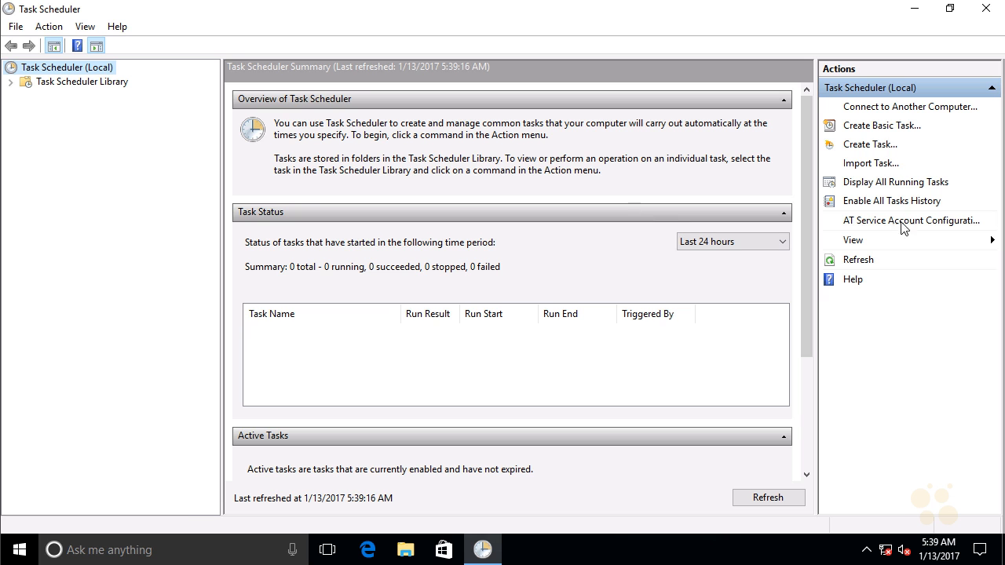
{"action": "left_click", "coordinate": [10, 83]}
{"action": "left_click", "coordinate": [25, 96]}
{"action": "left_click", "coordinate": [40, 110]}
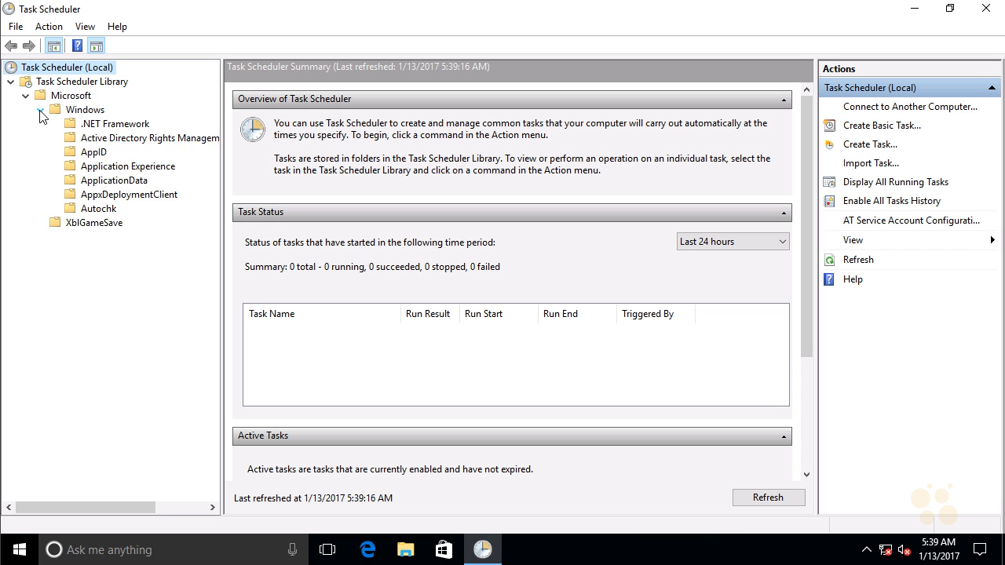
Step: View the SR task in the SystemRestore folder
{"action": "left_click_drag", "start_coordinate": [214, 158], "coordinate": [209, 374]}
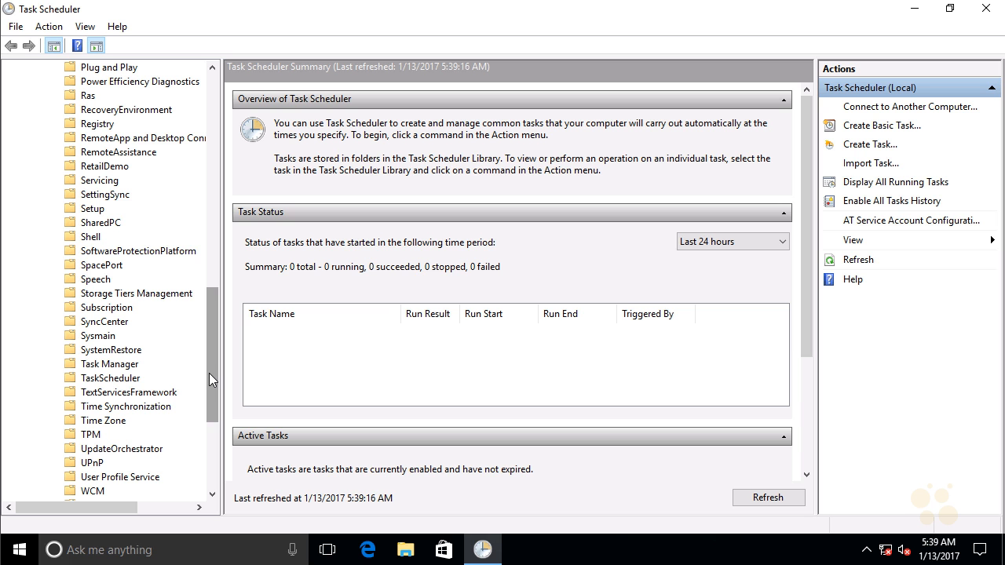
{"action": "left_click", "coordinate": [135, 355]}
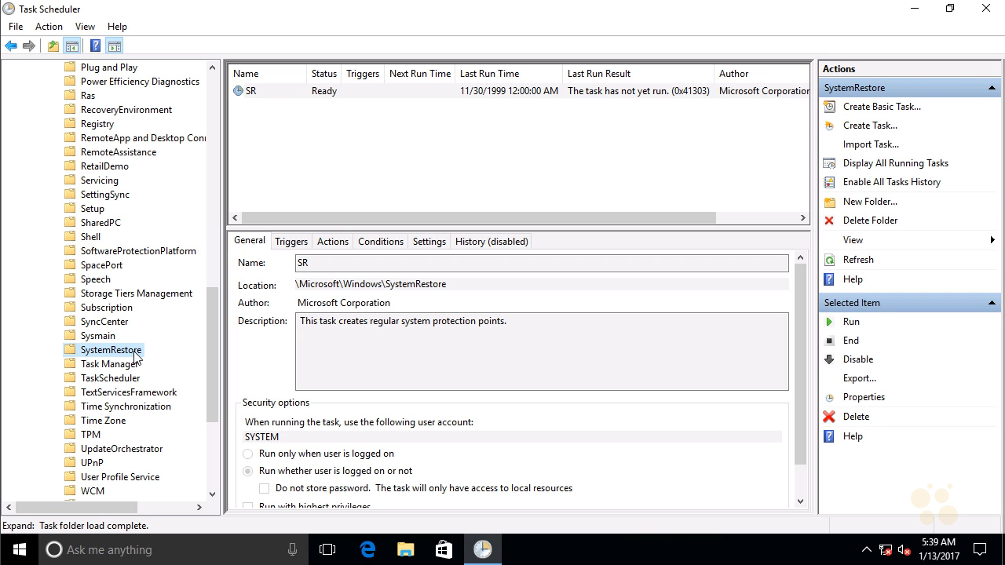
{"action": "left_click", "coordinate": [304, 93]}
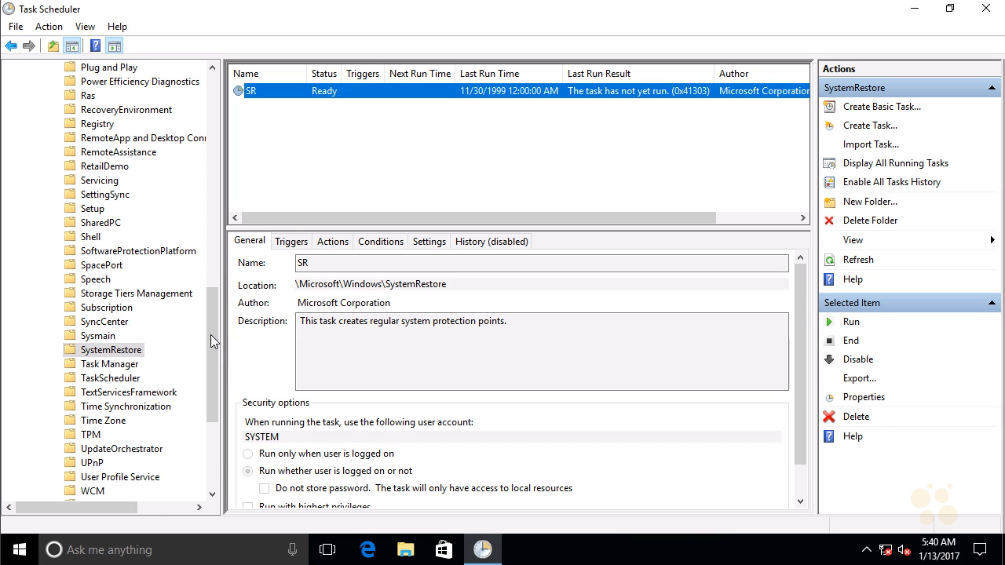
Step: Open the Windows Defender task folder, widen the Name column to show full names, and look through the Cleanup and Verification tasks
{"action": "left_click_drag", "start_coordinate": [210, 335], "coordinate": [201, 461]}
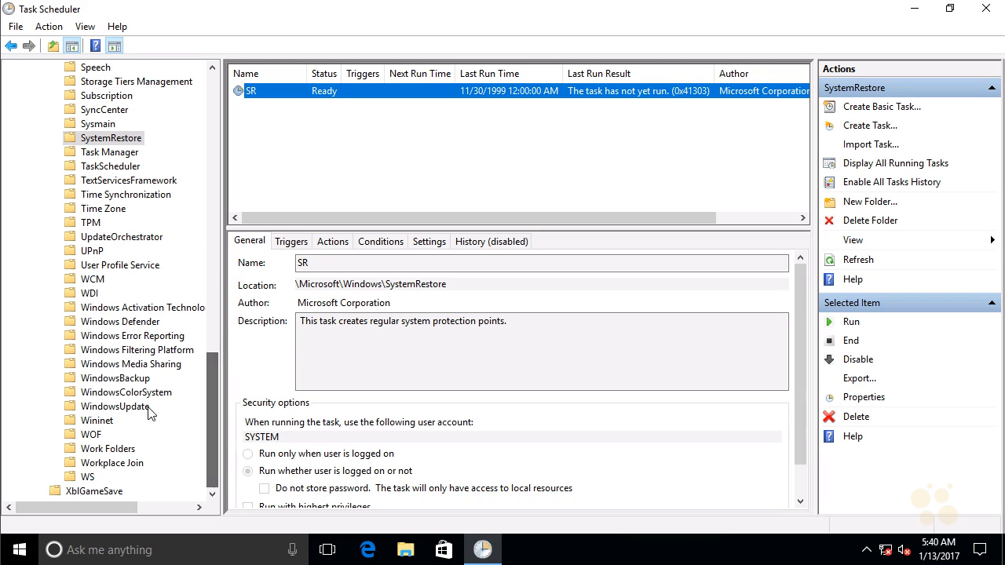
{"action": "left_click", "coordinate": [122, 322]}
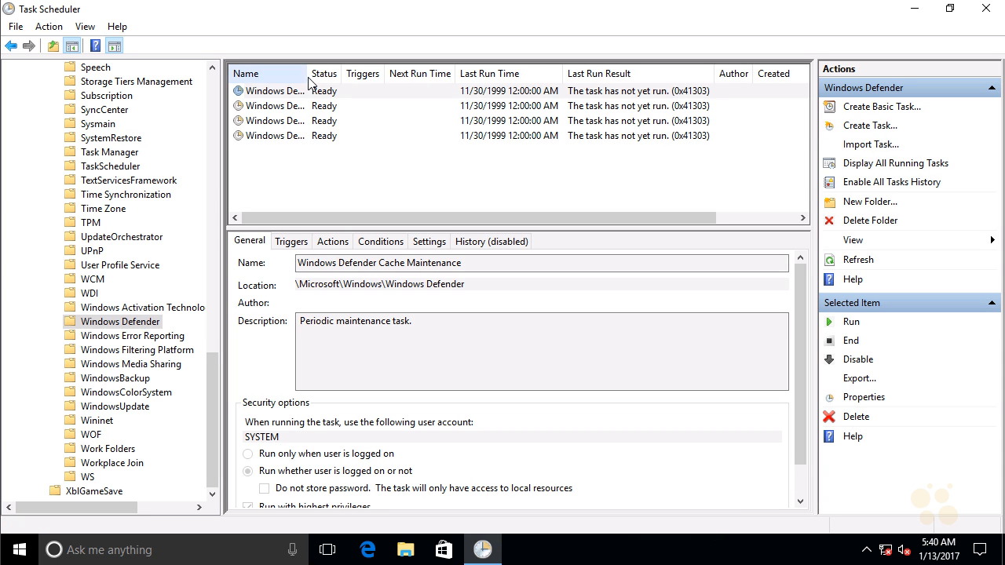
{"action": "double_click", "coordinate": [306, 76]}
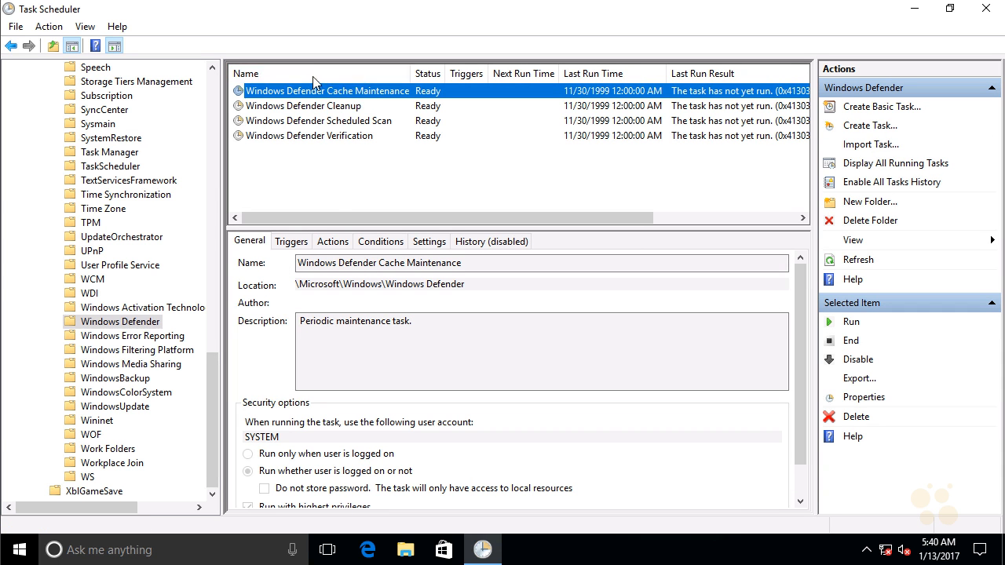
{"action": "left_click", "coordinate": [351, 108]}
{"action": "left_click", "coordinate": [347, 137]}
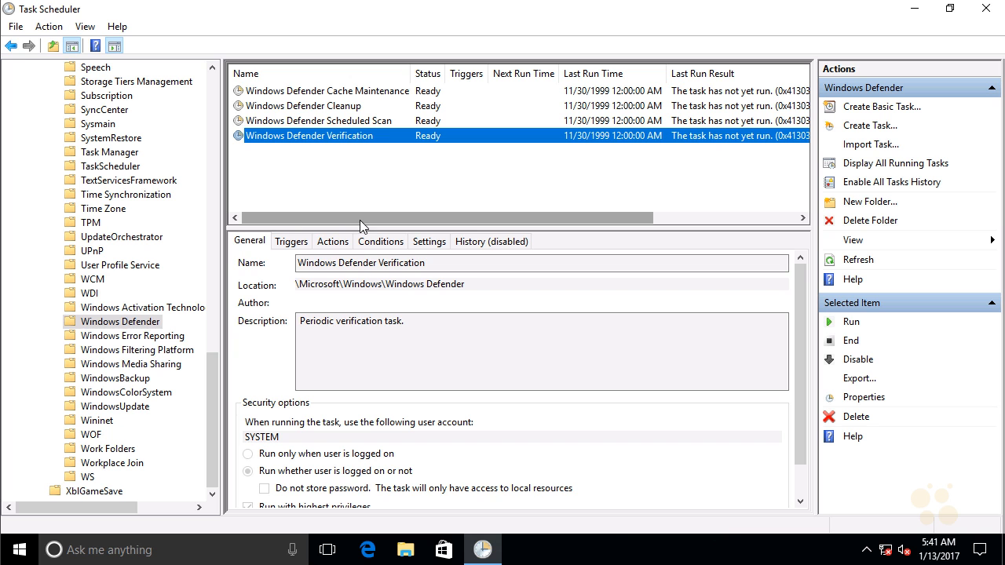
Step: Review the triggers, actions and conditions of the Windows Defender Scheduled Scan task
{"action": "left_click", "coordinate": [382, 123]}
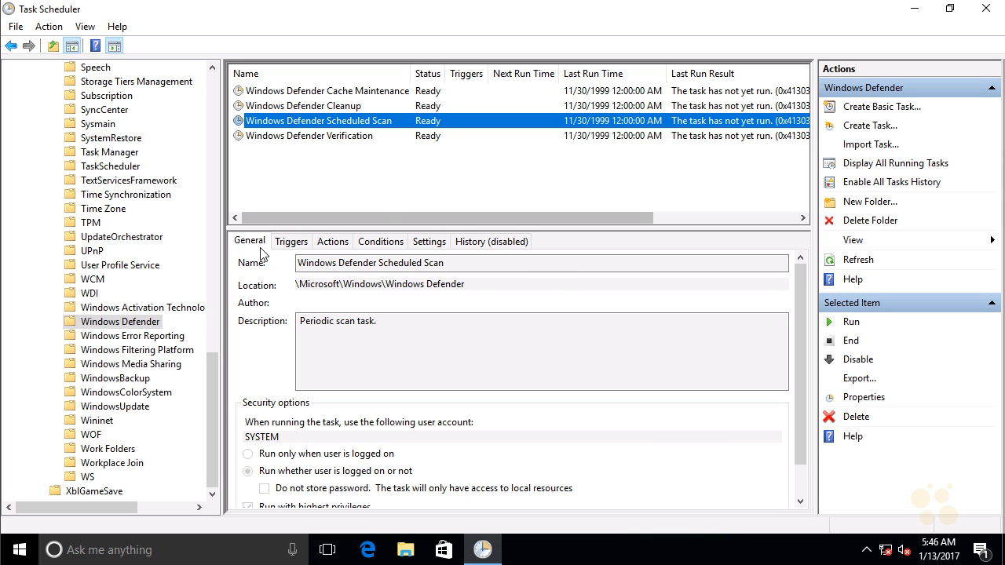
{"action": "left_click", "coordinate": [309, 246]}
{"action": "left_click", "coordinate": [331, 246]}
{"action": "left_click", "coordinate": [381, 243]}
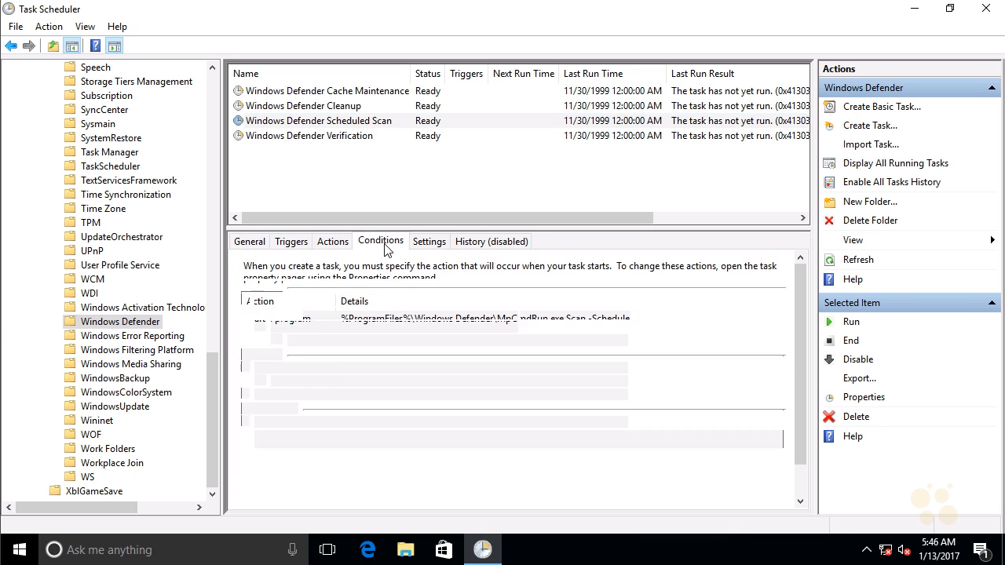
Step: In the properties of the Windows Defender Scheduled Scan task, start a new trigger that recurs weekly on Saturday
{"action": "right_click", "coordinate": [345, 124]}
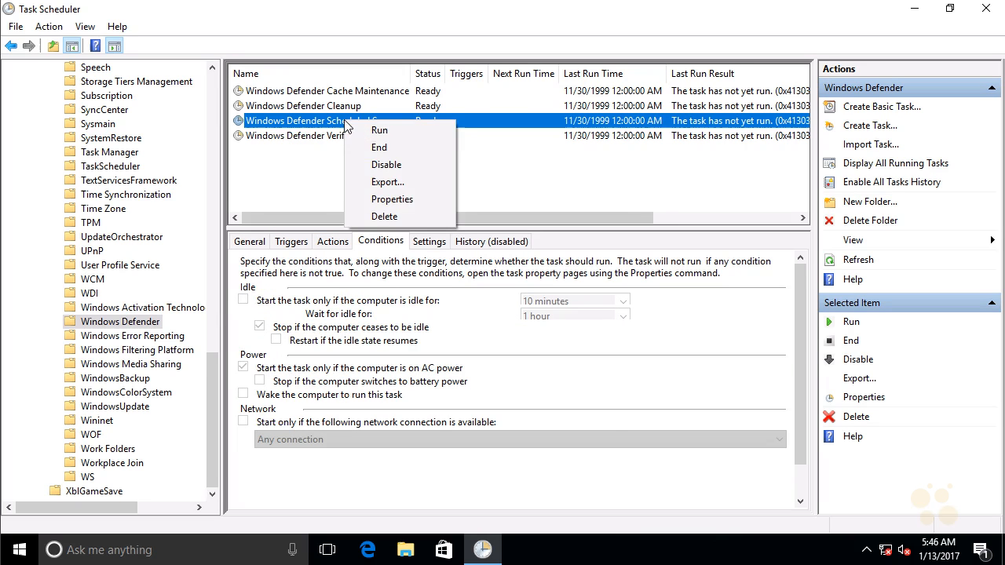
{"action": "left_click", "coordinate": [373, 199]}
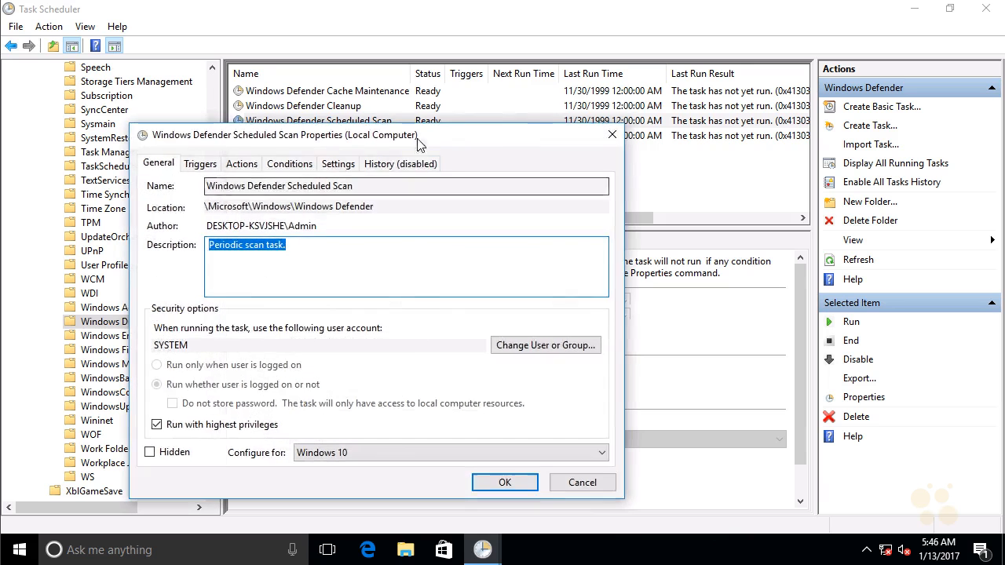
{"action": "left_click_drag", "start_coordinate": [424, 143], "coordinate": [520, 112]}
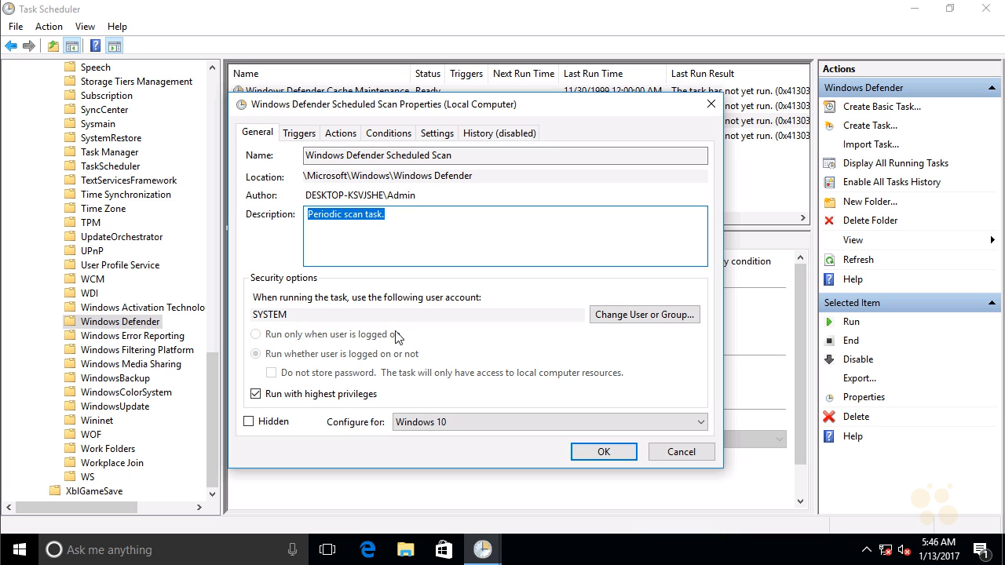
{"action": "left_click", "coordinate": [299, 133]}
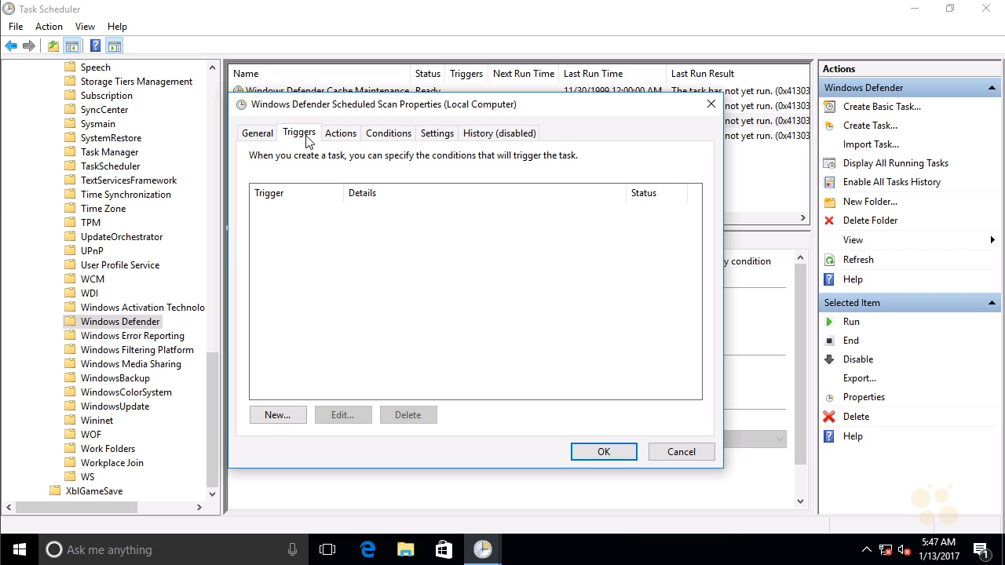
{"action": "left_click", "coordinate": [287, 417]}
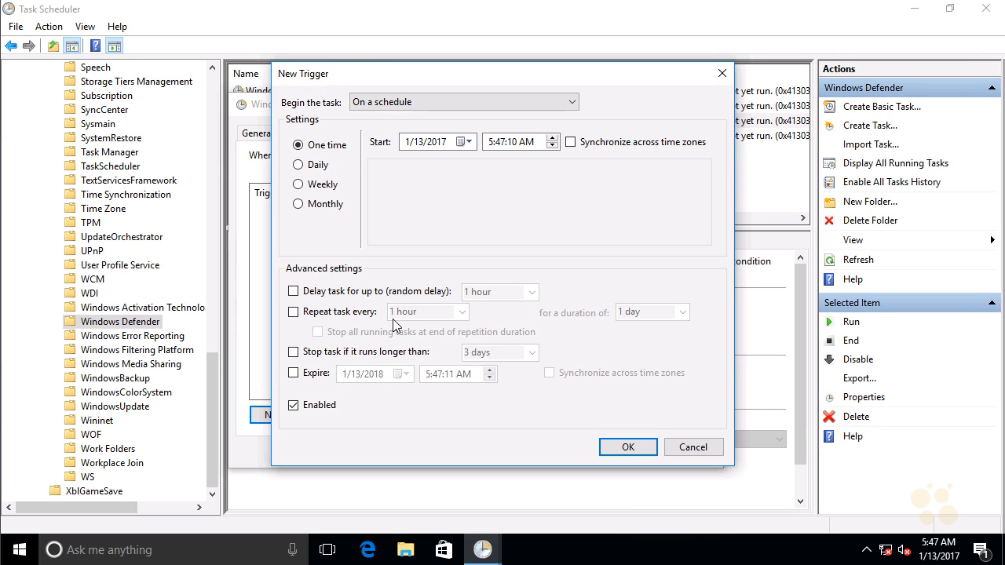
{"action": "left_click", "coordinate": [321, 189]}
{"action": "left_click", "coordinate": [505, 222]}
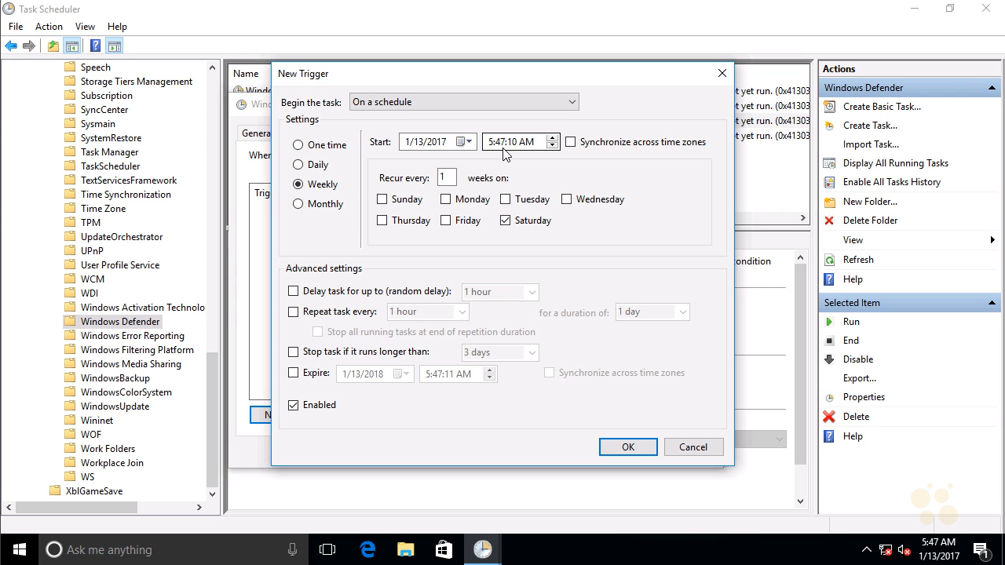
Step: Set the new trigger's start time to 2:47:10 AM
{"action": "left_click", "coordinate": [541, 141]}
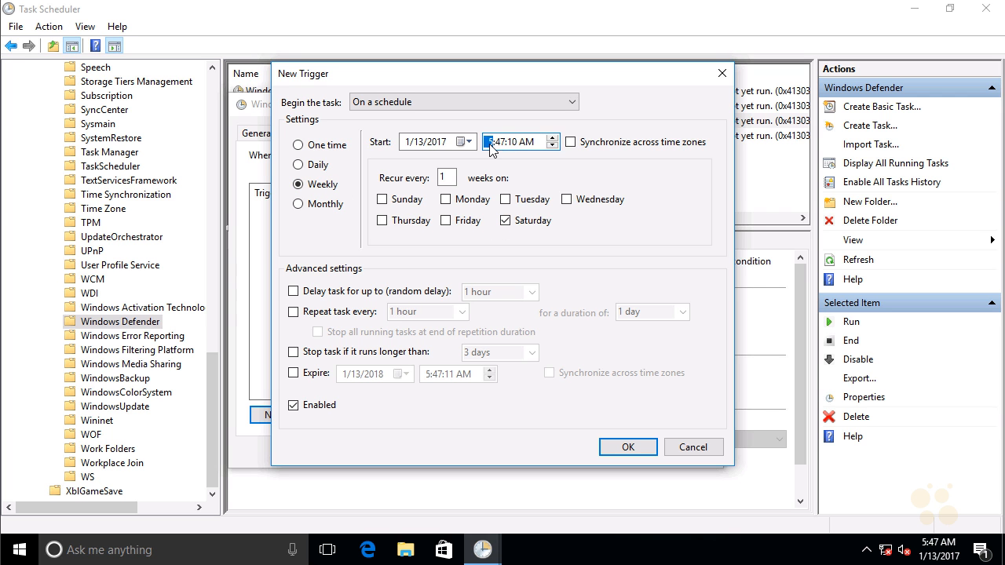
{"action": "left_click", "coordinate": [554, 145]}
{"action": "left_click", "coordinate": [553, 146]}
Step: Make the trigger stop the task if it runs longer than 2 hours, and save the trigger
{"action": "left_click", "coordinate": [346, 357]}
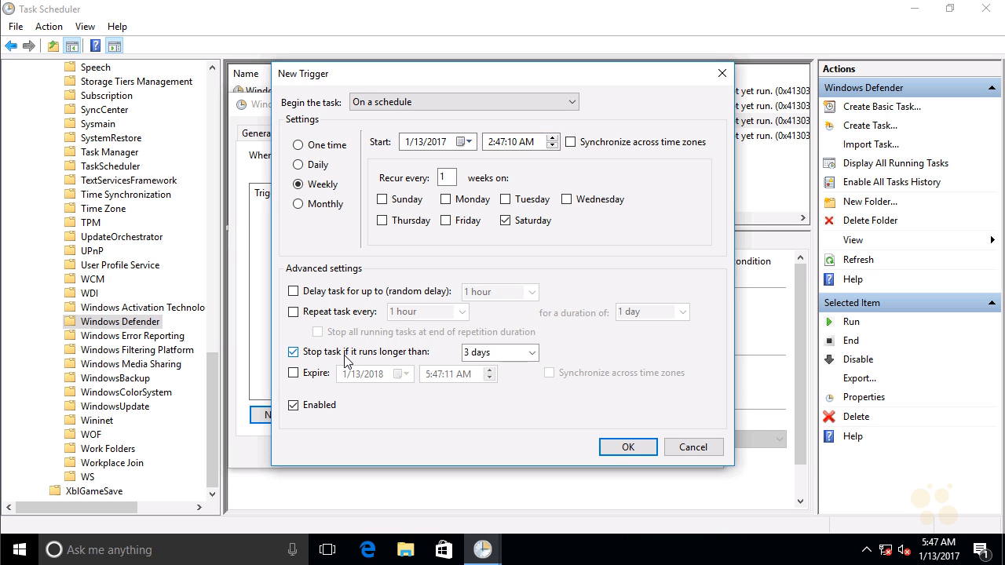
{"action": "left_click", "coordinate": [532, 353]}
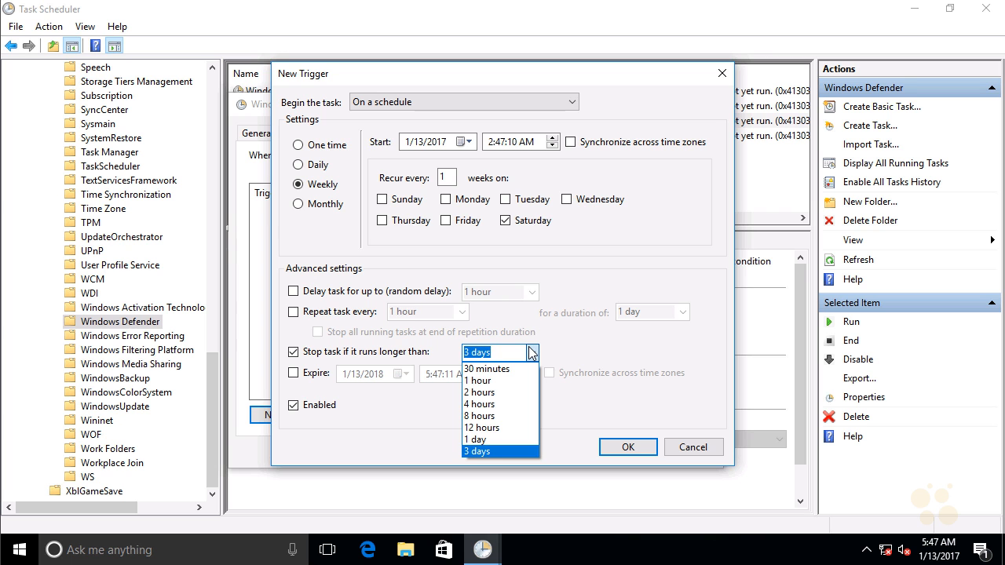
{"action": "left_click", "coordinate": [501, 392]}
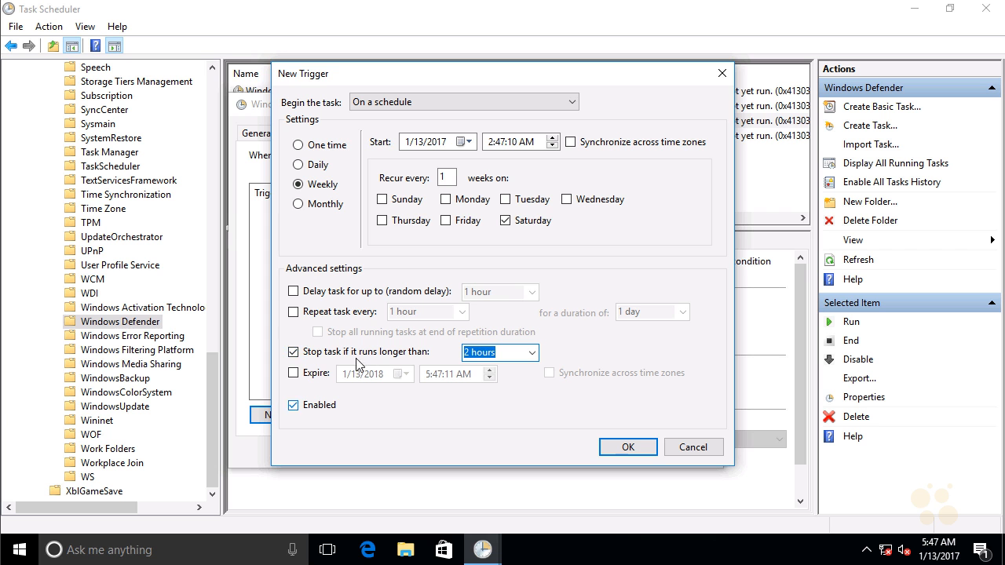
{"action": "left_click", "coordinate": [614, 447]}
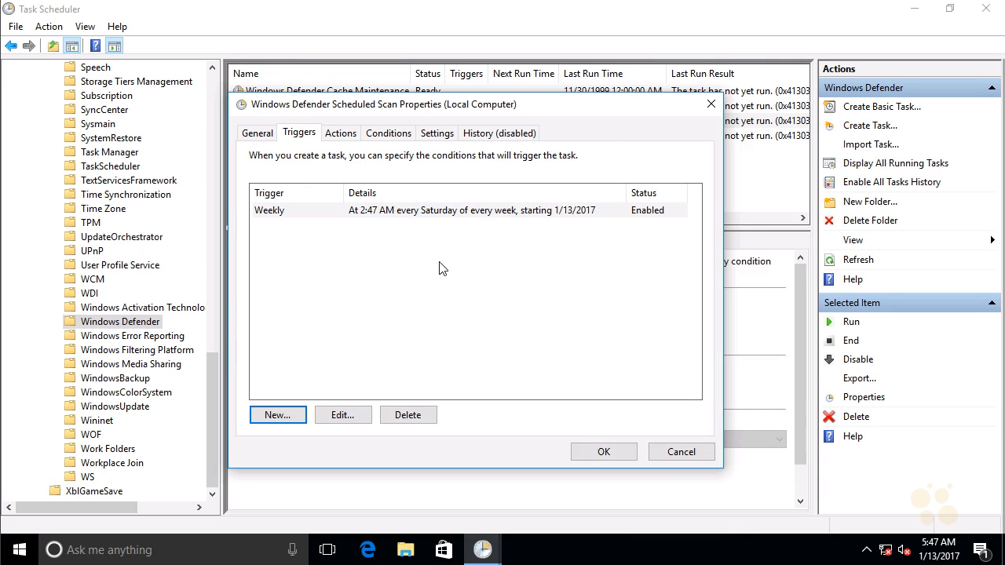
Step: Review the task's actions and conditions, then turn off its general stop-if-it-runs-longer setting and save the properties
{"action": "left_click", "coordinate": [350, 137]}
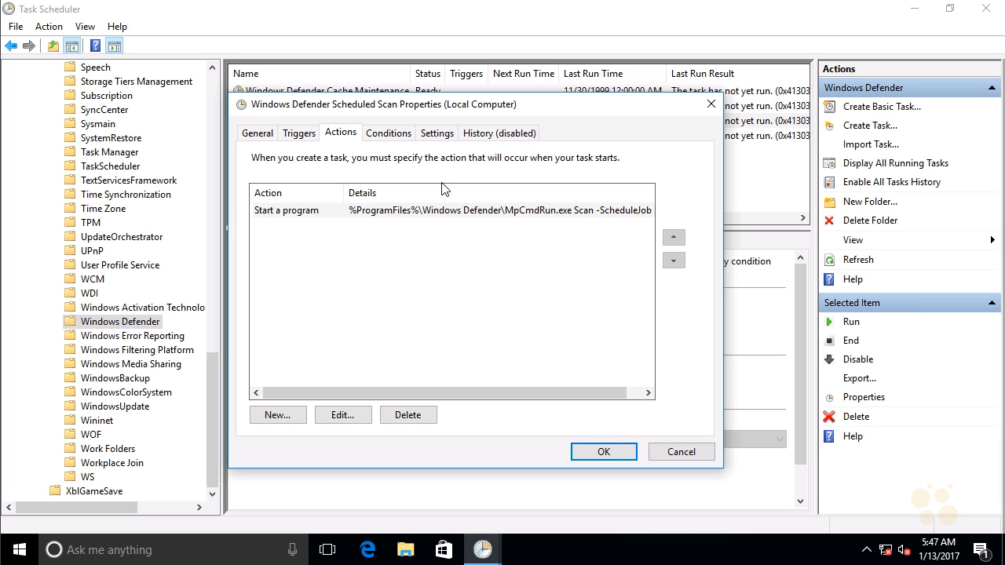
{"action": "left_click", "coordinate": [400, 135]}
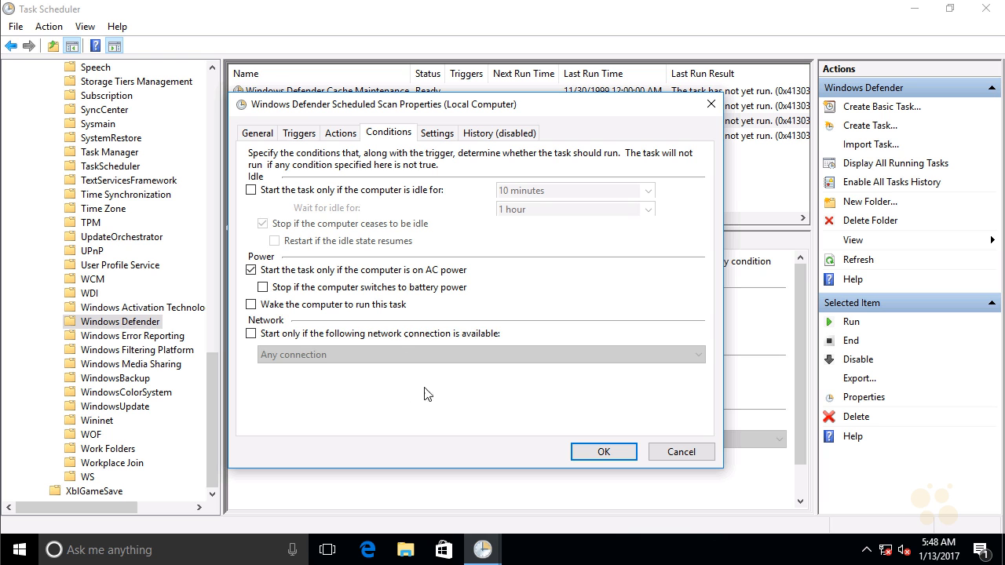
{"action": "left_click", "coordinate": [446, 135]}
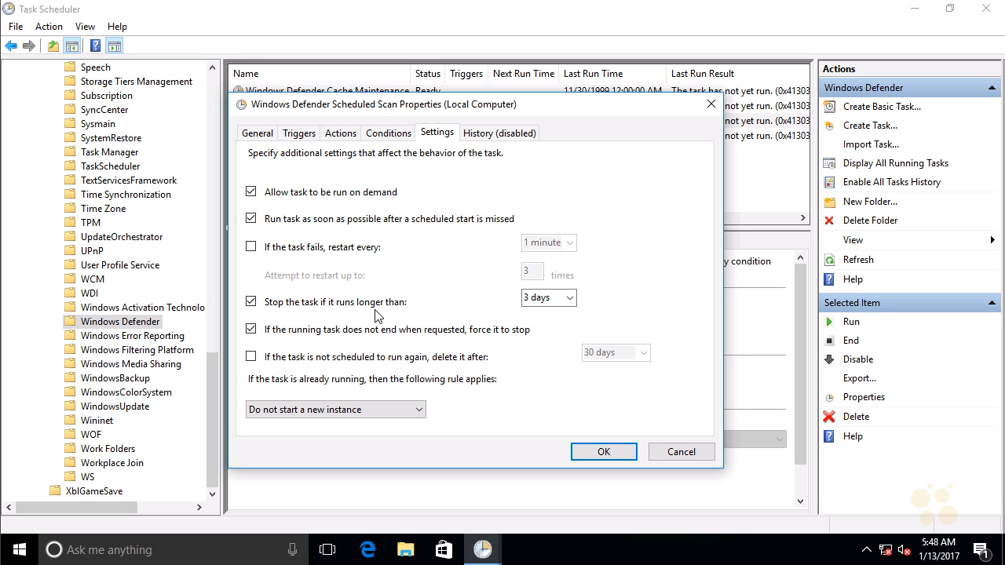
{"action": "left_click", "coordinate": [251, 303]}
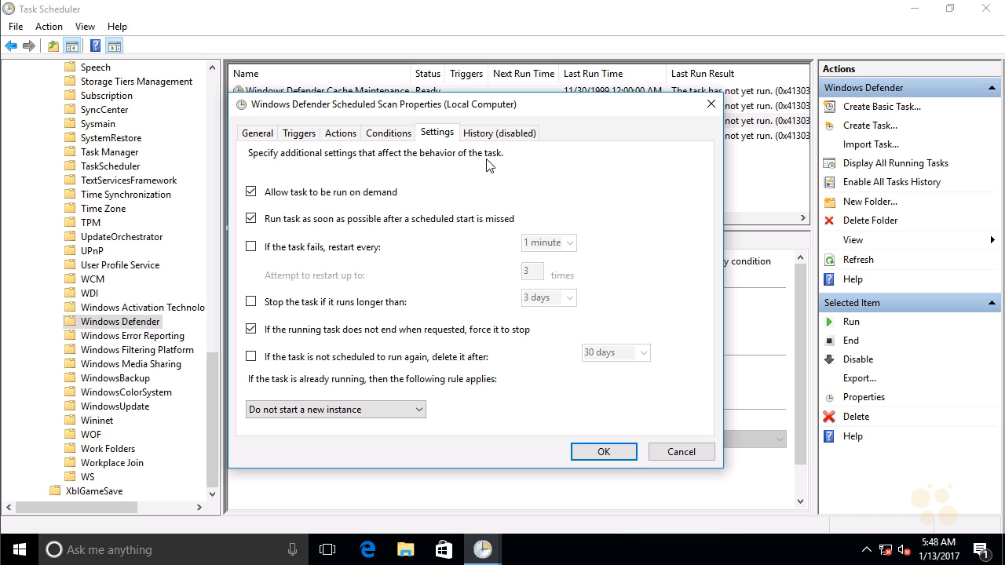
{"action": "left_click", "coordinate": [619, 452]}
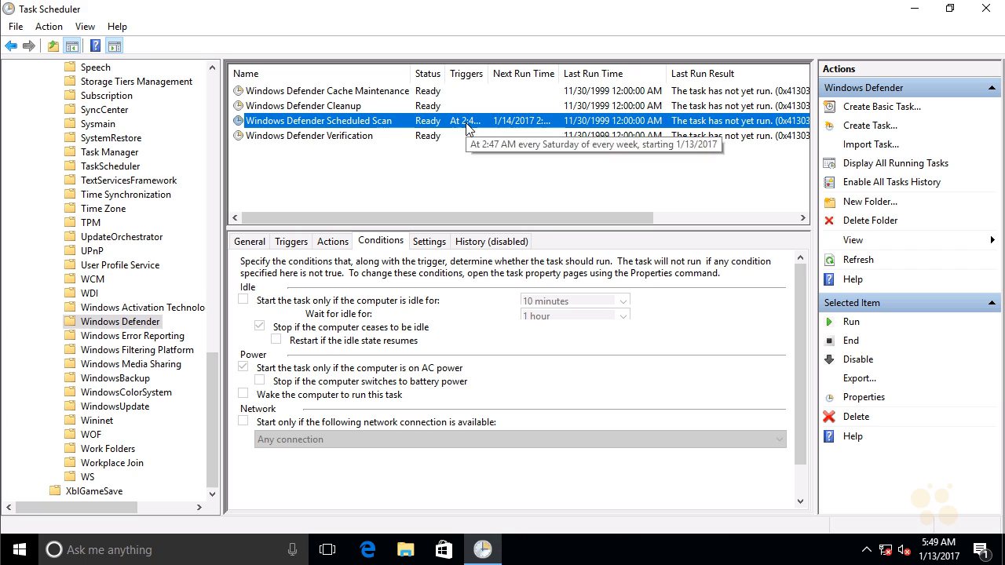
Step: Run the Windows Defender Scheduled Scan task on demand
{"action": "right_click", "coordinate": [342, 127]}
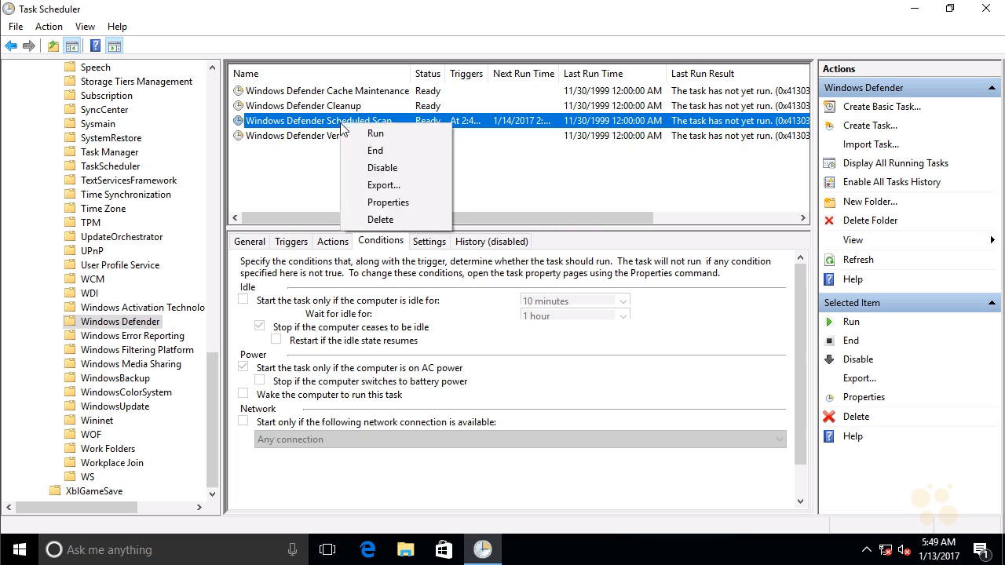
{"action": "left_click", "coordinate": [366, 136]}
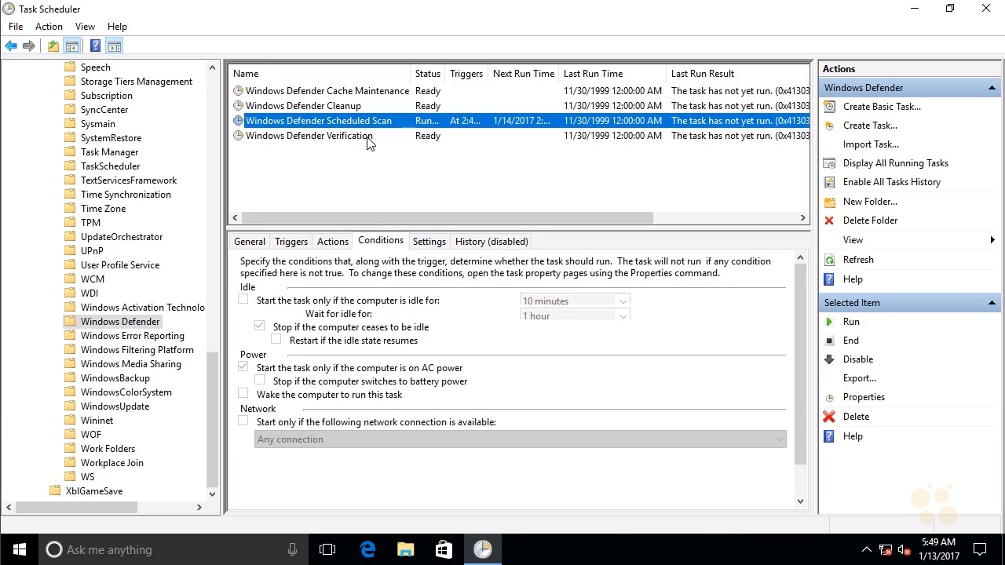
Step: Switch to Windows Defender, dismiss its what's-new dialog, cancel the running quick scan and close the program
{"action": "left_click", "coordinate": [869, 552]}
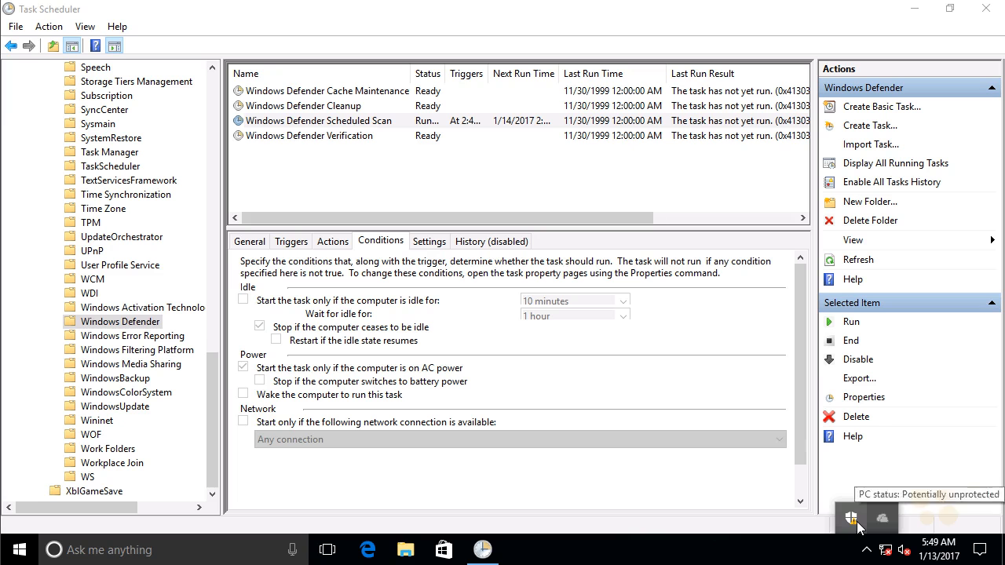
{"action": "right_click", "coordinate": [858, 521]}
{"action": "left_click", "coordinate": [873, 512]}
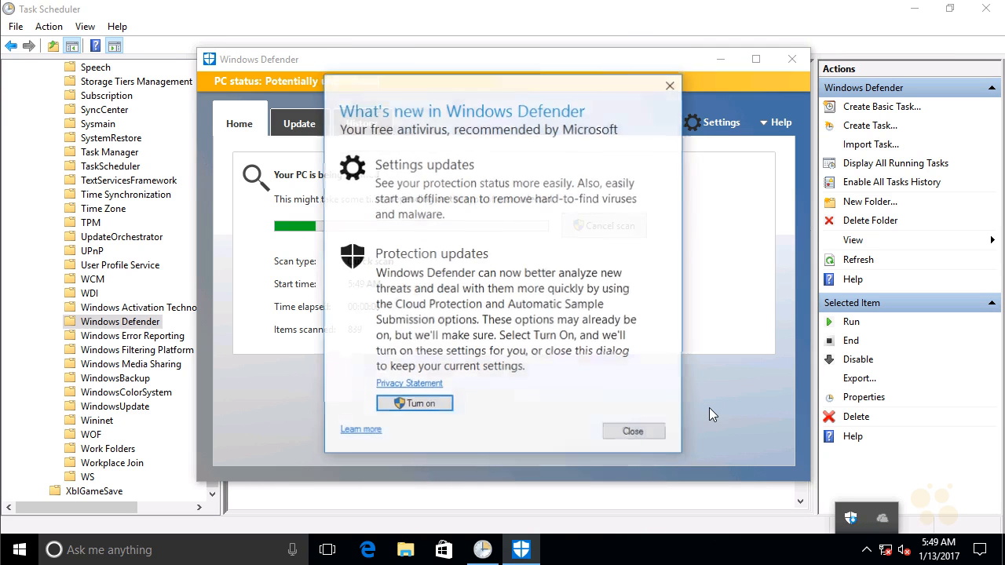
{"action": "left_click", "coordinate": [645, 441]}
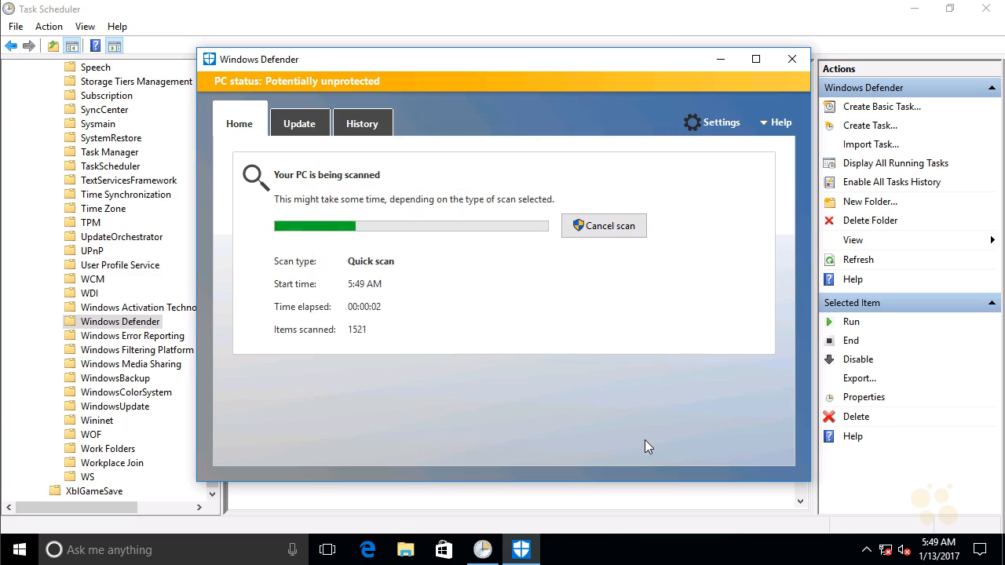
{"action": "left_click", "coordinate": [635, 228]}
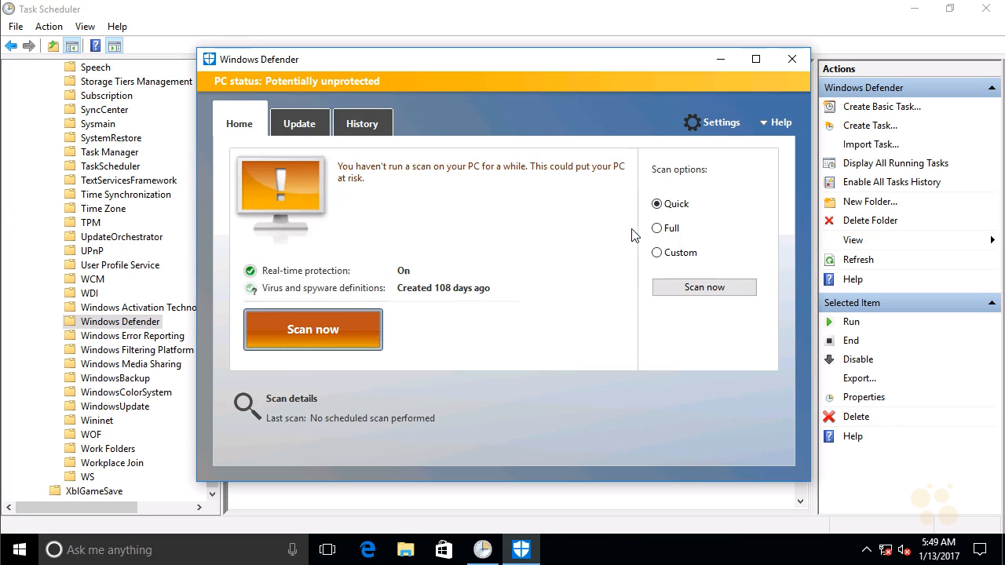
{"action": "left_click", "coordinate": [792, 62]}
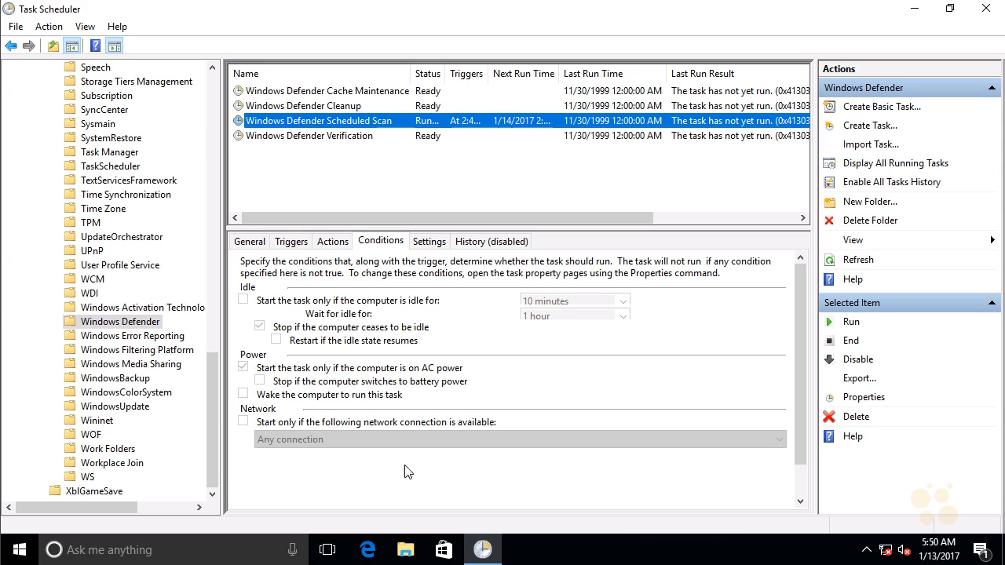
Step: Review the SilentCleanup task in the DiskCleanup folder of the task library, and start a new task there named Cleanup
{"action": "left_click_drag", "start_coordinate": [206, 408], "coordinate": [220, 157]}
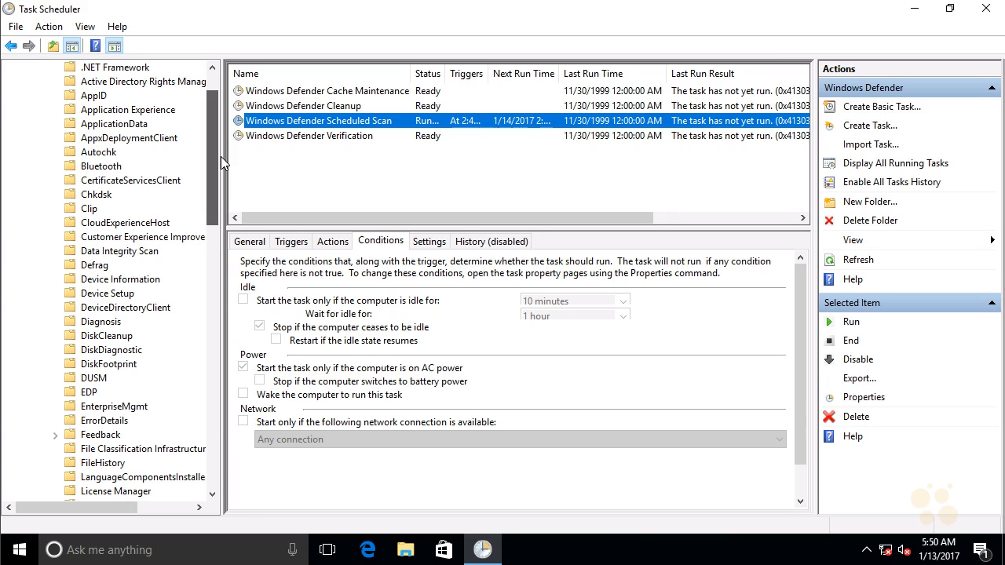
{"action": "left_click", "coordinate": [118, 337]}
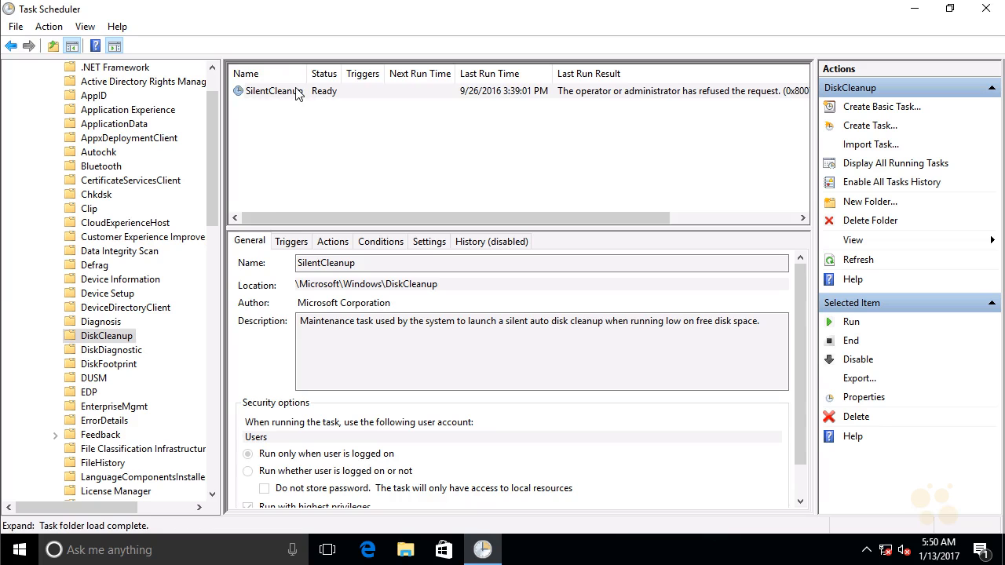
{"action": "left_click", "coordinate": [297, 92]}
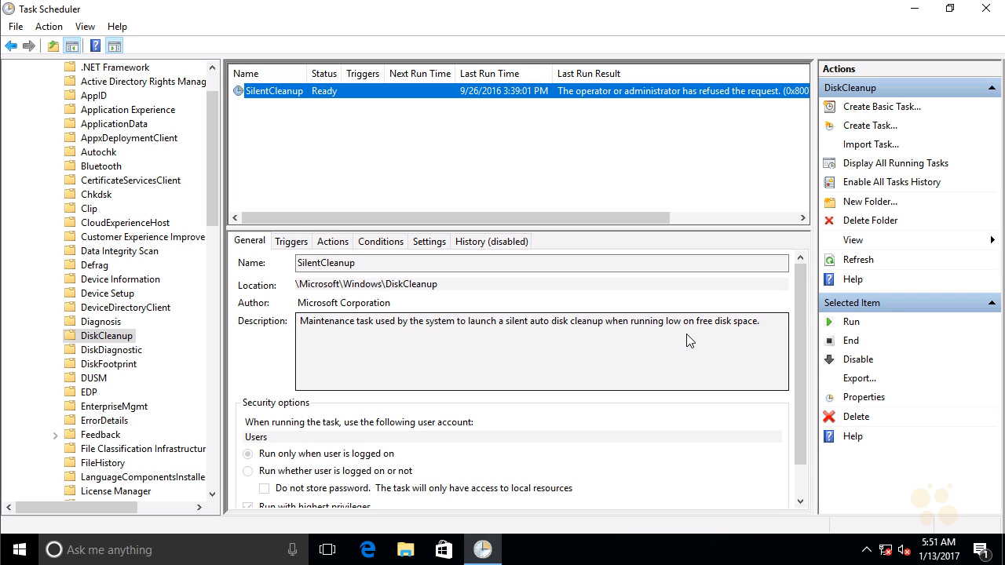
{"action": "right_click", "coordinate": [508, 165]}
{"action": "left_click", "coordinate": [537, 189]}
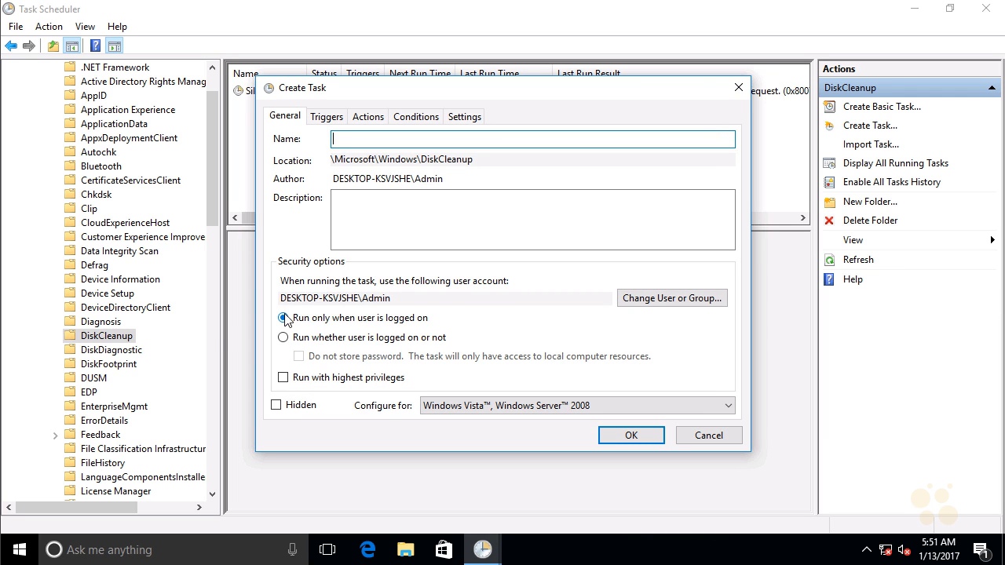
{"action": "type", "text": "Cleanup"}
Step: Add a trigger that starts the Cleanup task on a weekly schedule, every 1 week on Saturday
{"action": "left_click", "coordinate": [327, 117]}
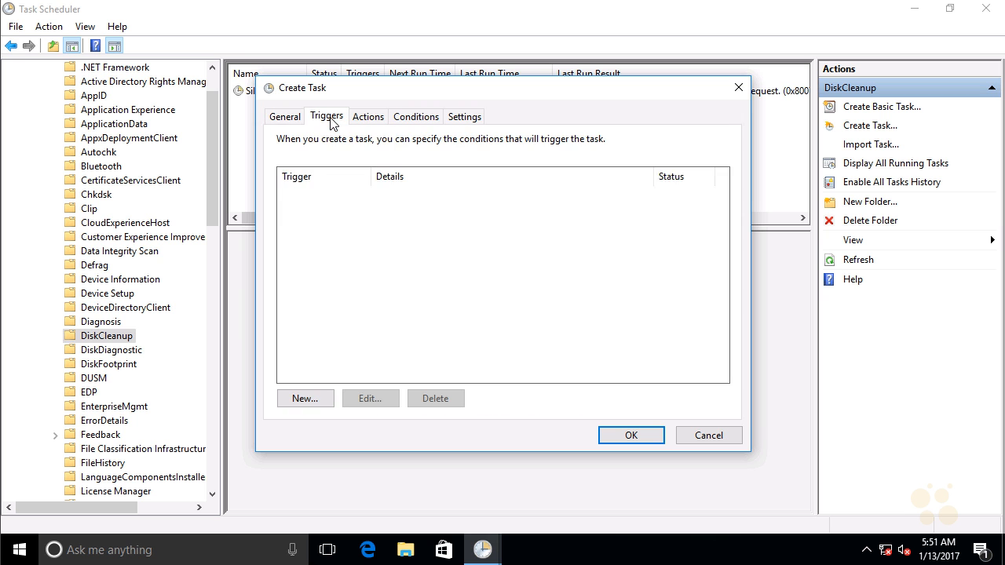
{"action": "left_click", "coordinate": [321, 399]}
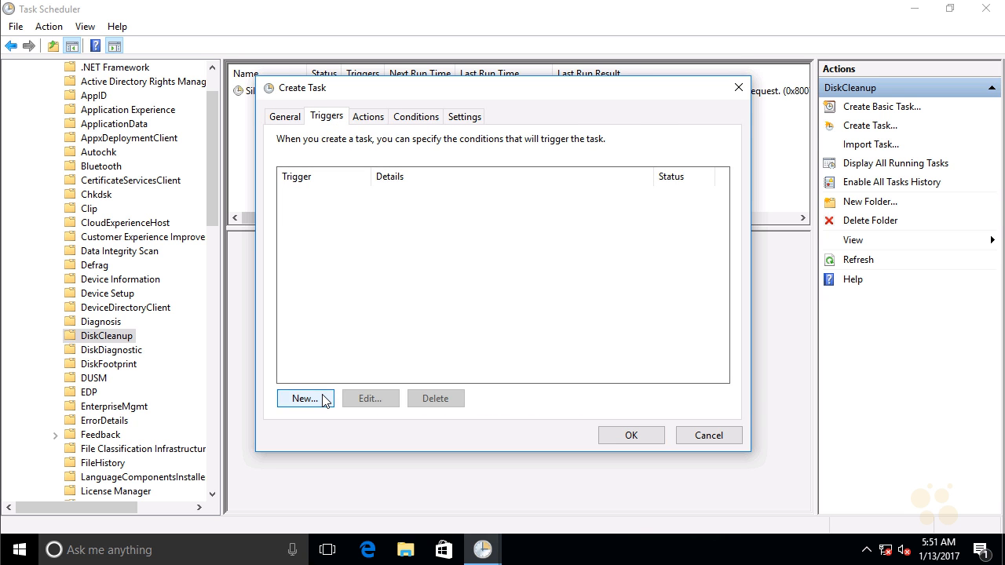
{"action": "left_click", "coordinate": [331, 186]}
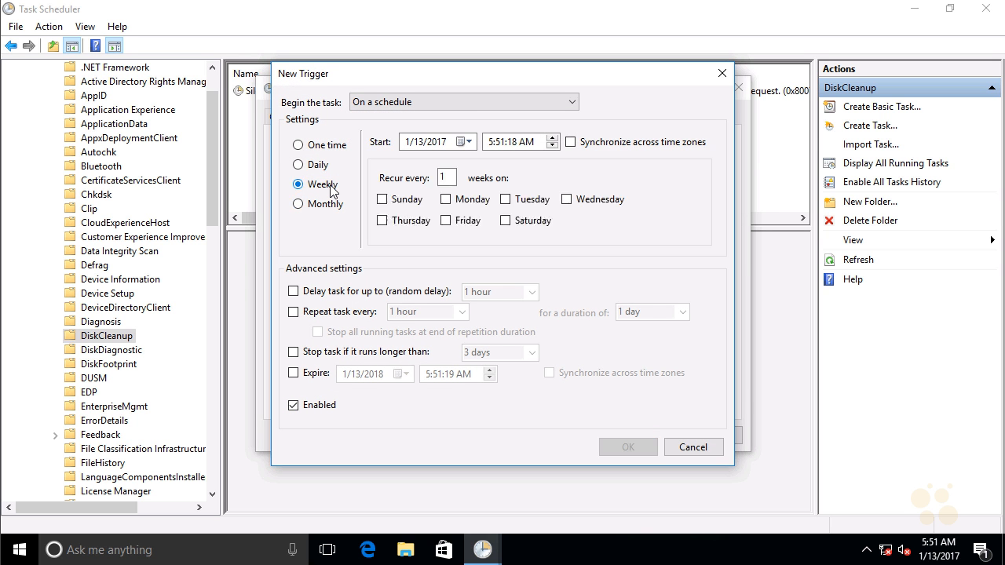
{"action": "left_click", "coordinate": [506, 223]}
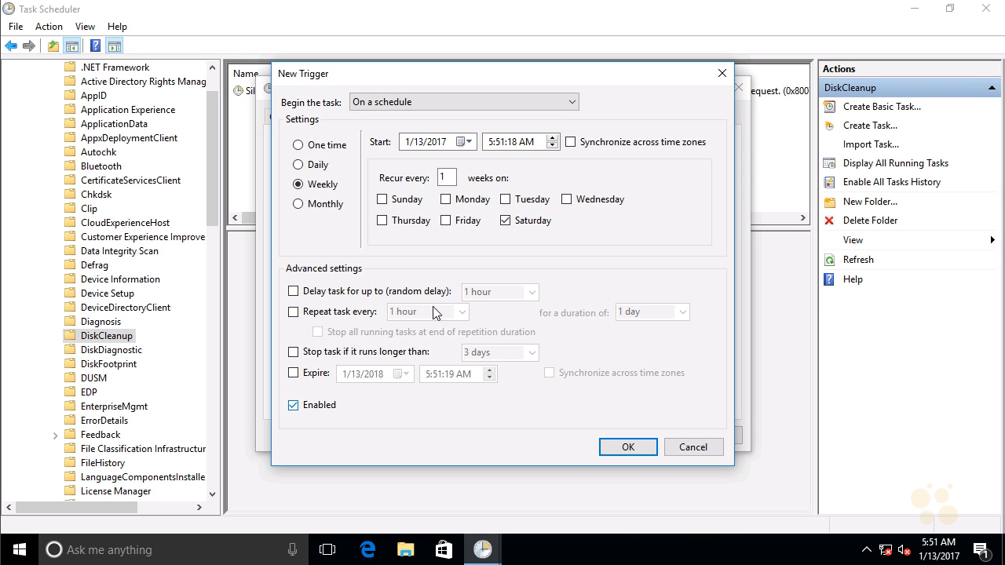
{"action": "left_click", "coordinate": [629, 452]}
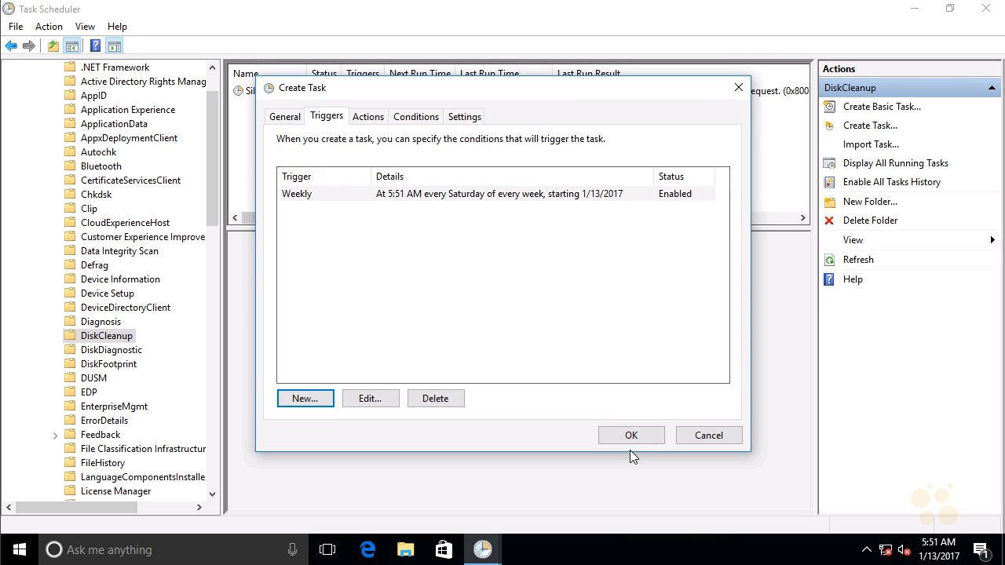
Step: Add an action that starts the program cleanmgr from Windows\System32, and save the new task
{"action": "left_click", "coordinate": [375, 120]}
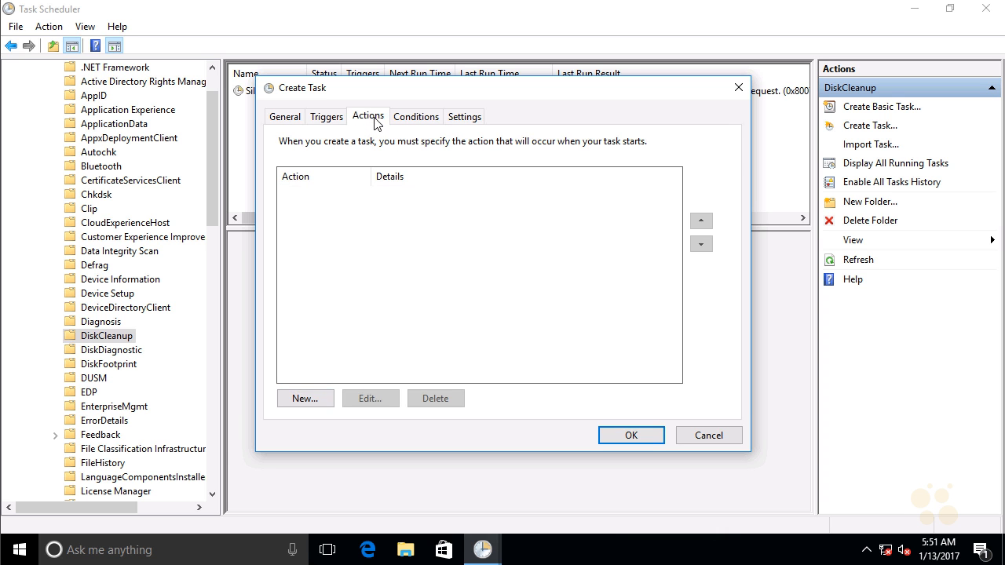
{"action": "left_click", "coordinate": [326, 398]}
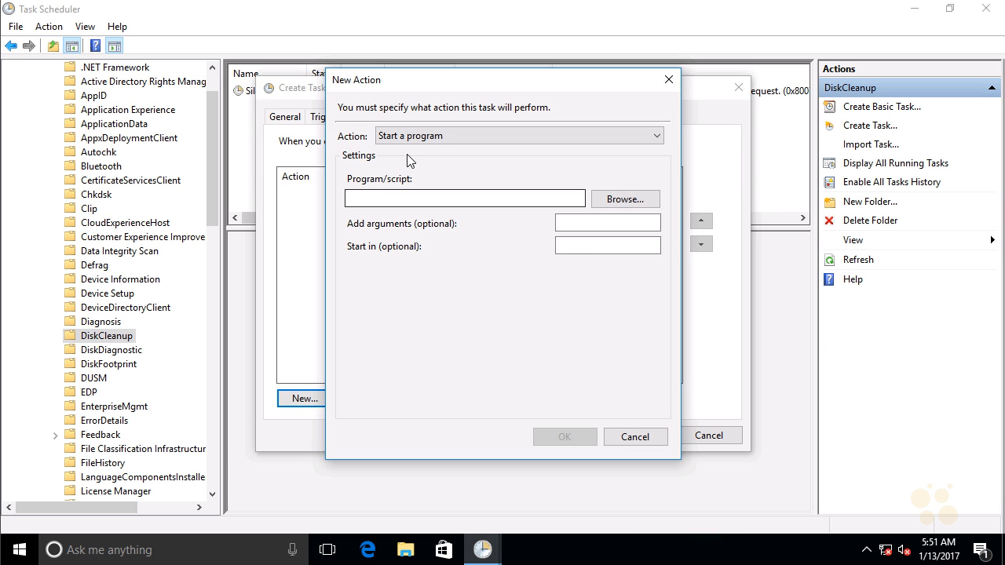
{"action": "left_click", "coordinate": [604, 203]}
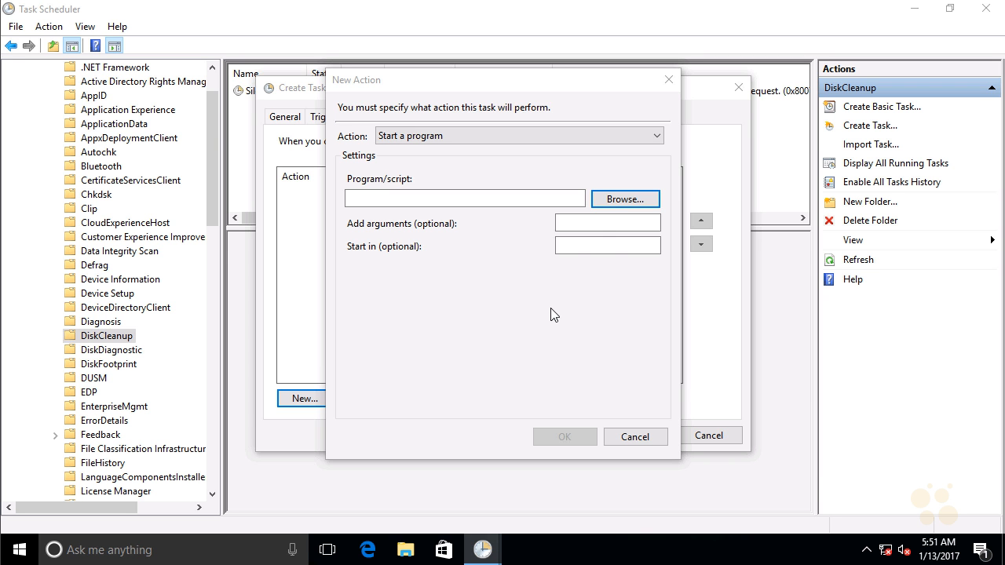
{"action": "left_click_drag", "start_coordinate": [814, 190], "coordinate": [812, 217]}
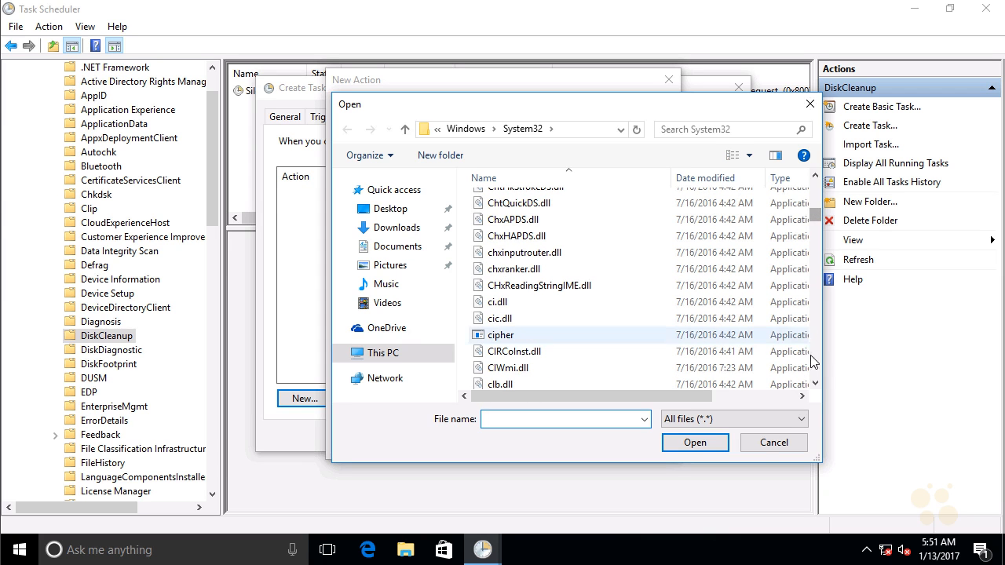
{"action": "left_click", "coordinate": [815, 386]}
{"action": "left_click", "coordinate": [815, 386]}
{"action": "left_click", "coordinate": [815, 386]}
{"action": "left_click", "coordinate": [815, 386]}
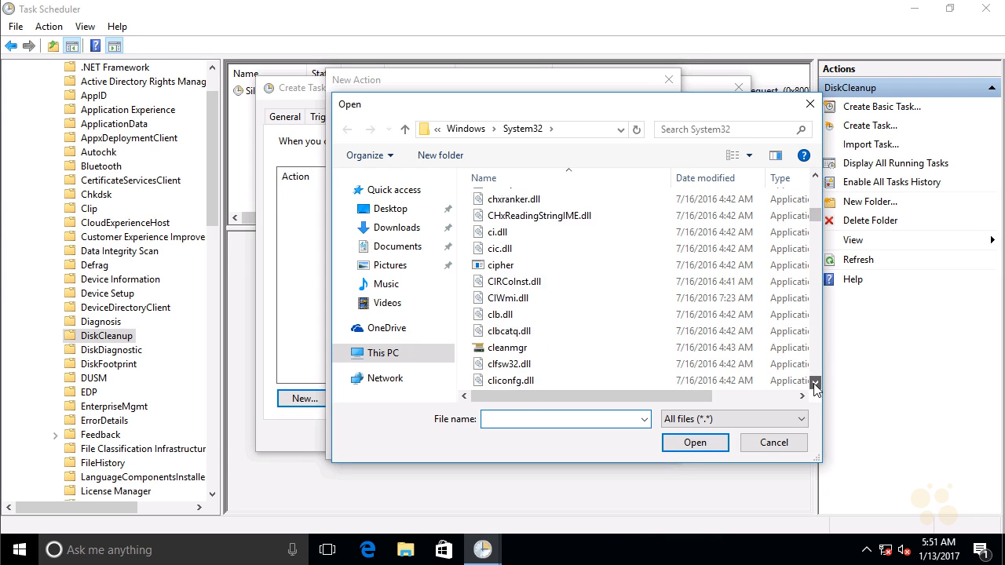
{"action": "left_click", "coordinate": [815, 386]}
{"action": "left_click", "coordinate": [496, 333]}
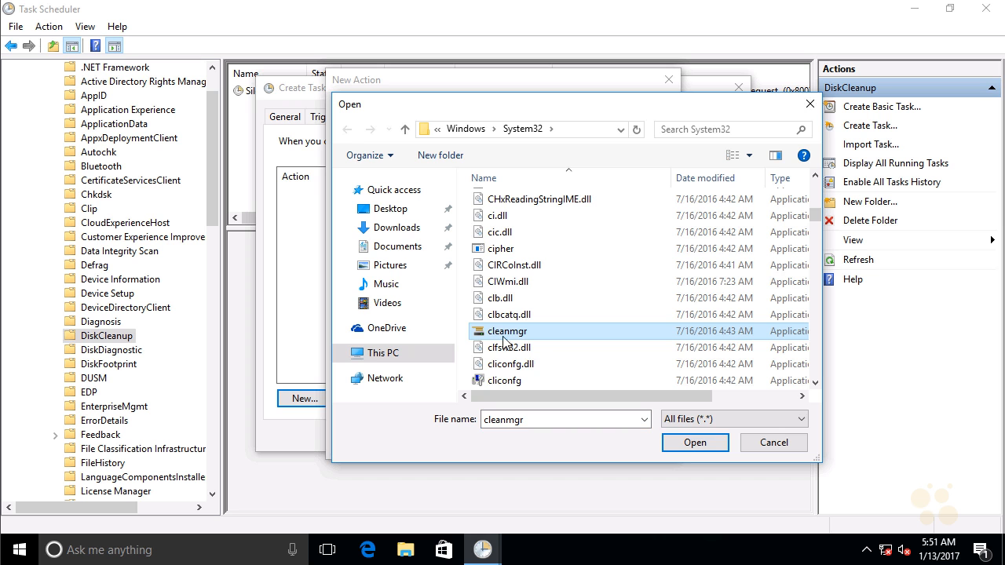
{"action": "left_click", "coordinate": [692, 441]}
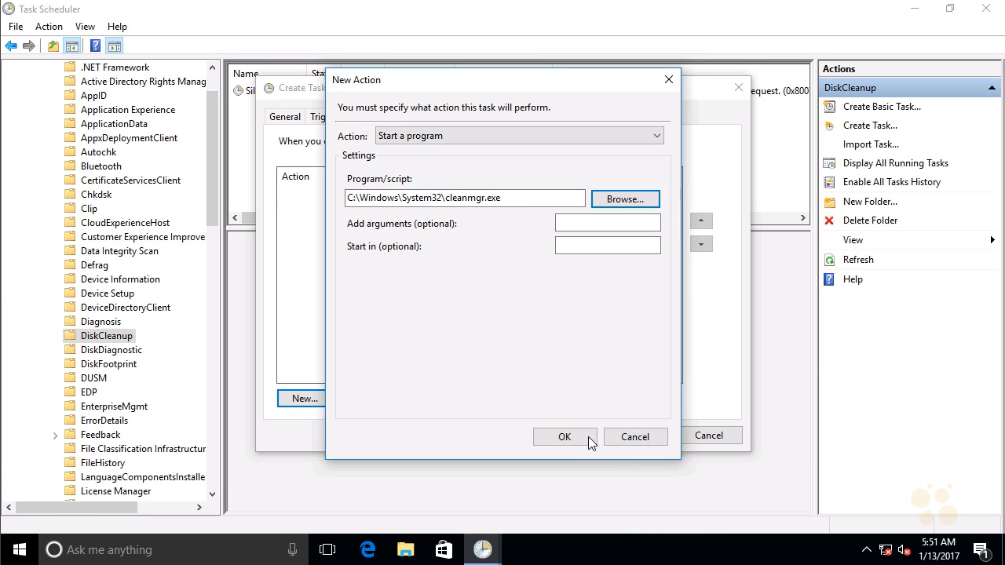
{"action": "left_click", "coordinate": [590, 440]}
{"action": "left_click", "coordinate": [620, 438]}
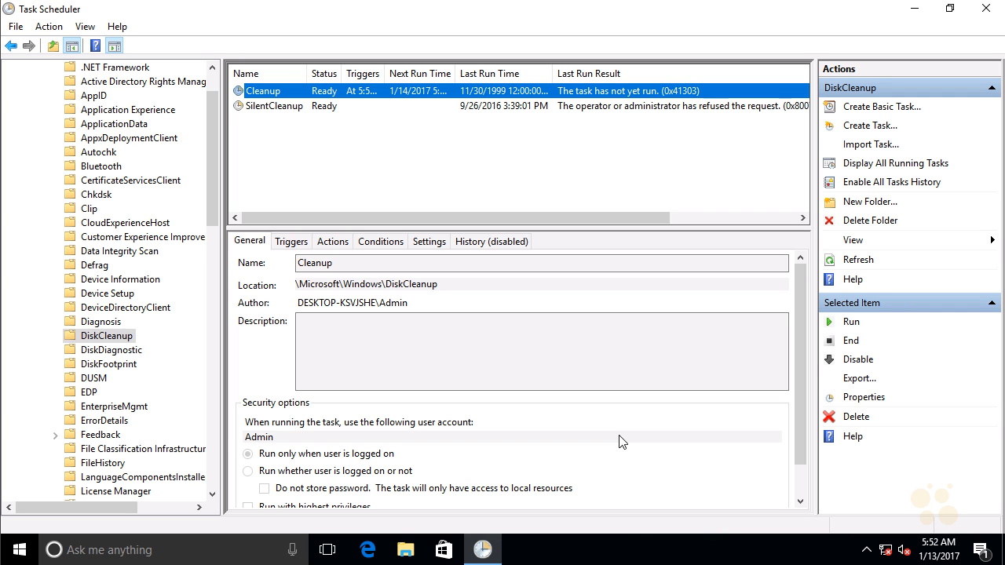
Step: Run the Cleanup task on demand and minimize the Task Scheduler window to reveal the desktop
{"action": "right_click", "coordinate": [402, 92]}
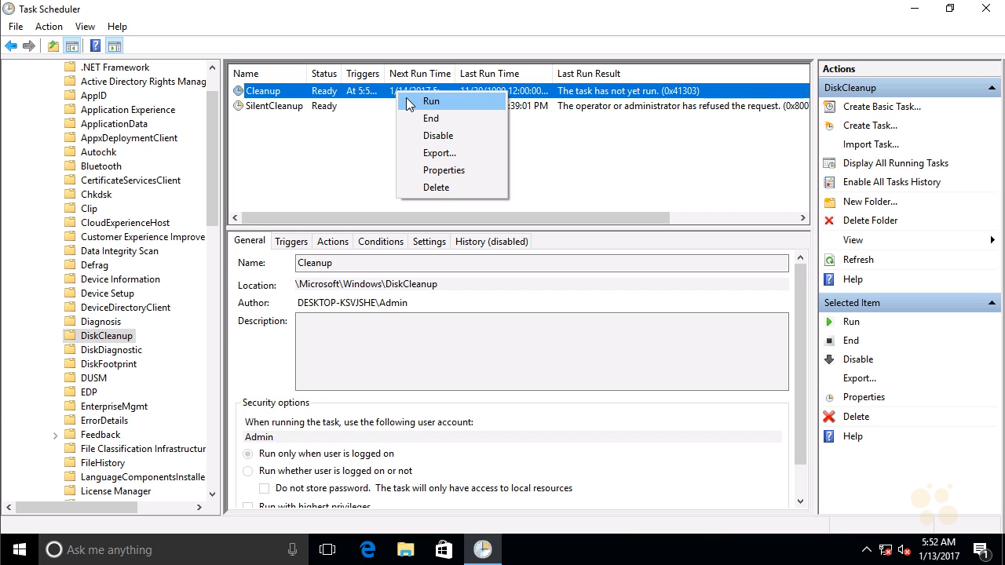
{"action": "left_click", "coordinate": [408, 105]}
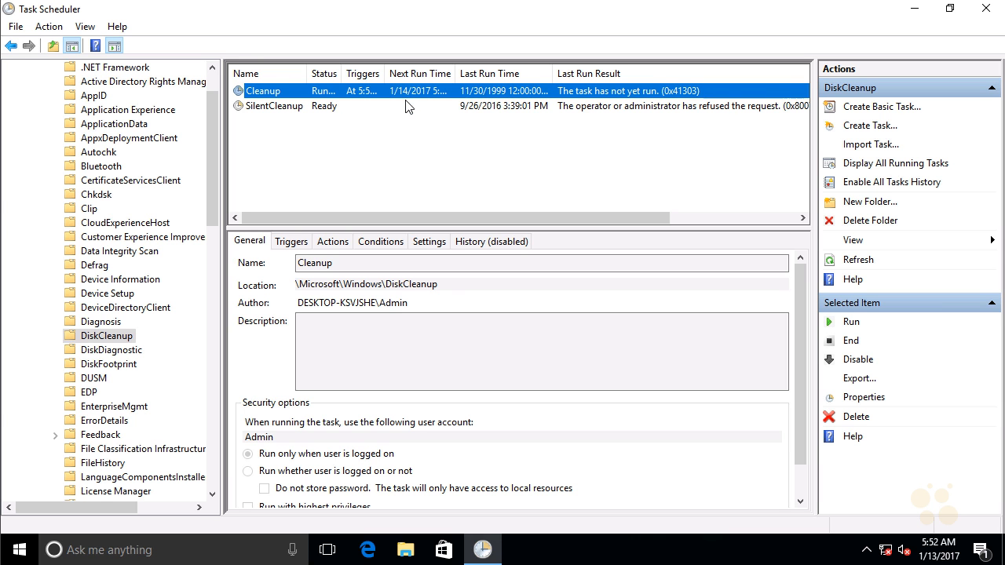
{"action": "left_click", "coordinate": [911, 10]}
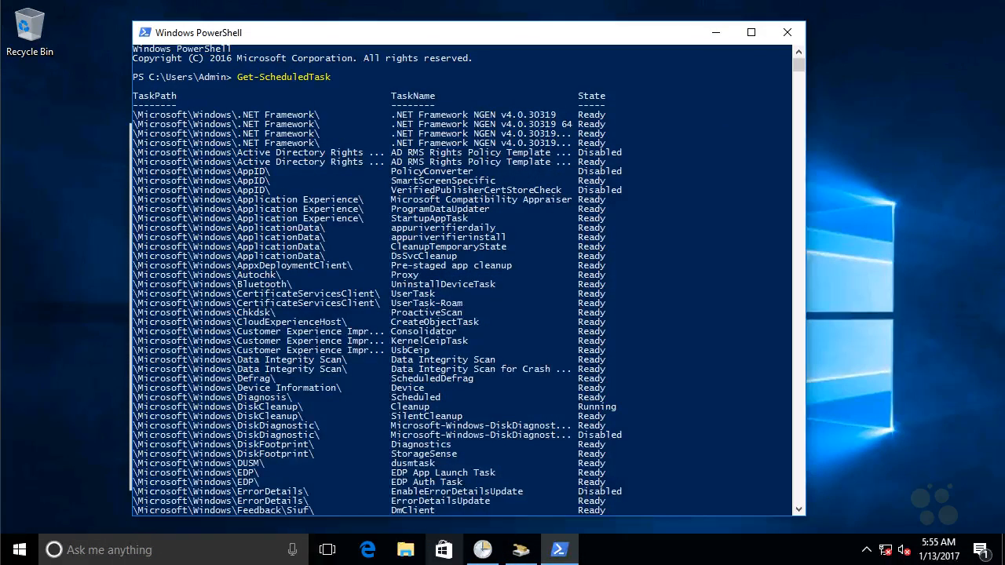
{"action": "mouse_move", "coordinate": [677, 289]}
{"action": "left_mouse_down"}
{"action": "mouse_move", "coordinate": [657, 318]}
{"action": "mouse_move", "coordinate": [701, 315]}
{"action": "left_mouse_up"}
{"action": "mouse_move", "coordinate": [708, 275]}
{"action": "left_mouse_down"}
{"action": "mouse_move", "coordinate": [715, 301]}
{"action": "mouse_move", "coordinate": [748, 272]}
{"action": "mouse_move", "coordinate": [768, 281]}
{"action": "mouse_move", "coordinate": [835, 273]}
{"action": "left_mouse_up"}
{"action": "left_click_drag", "start_coordinate": [680, 345], "coordinate": [891, 285]}
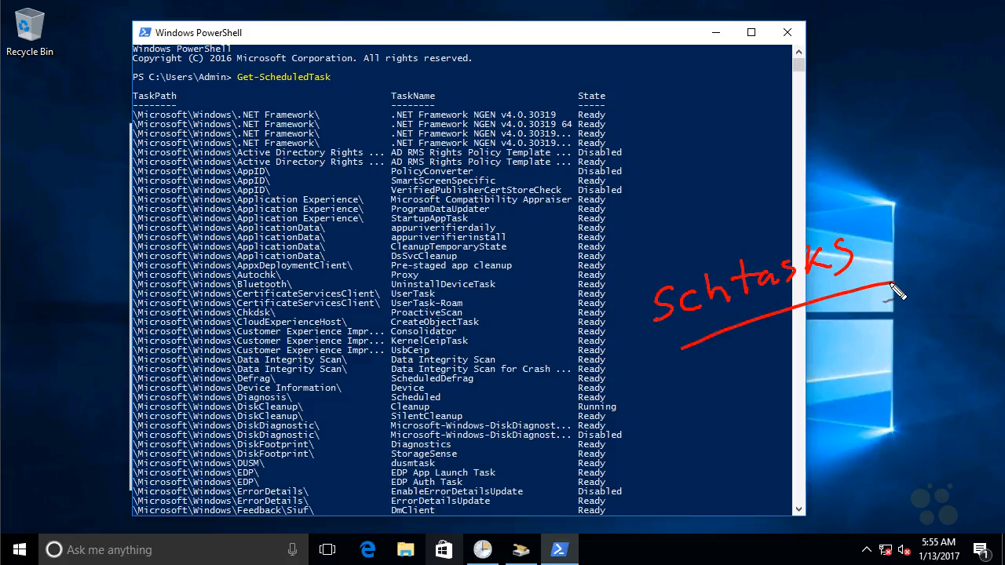
{"action": "mouse_move", "coordinate": [350, 59]}
{"action": "left_mouse_down"}
{"action": "mouse_move", "coordinate": [337, 60]}
{"action": "mouse_move", "coordinate": [389, 102]}
{"action": "mouse_move", "coordinate": [227, 70]}
{"action": "mouse_move", "coordinate": [333, 88]}
{"action": "left_mouse_up"}
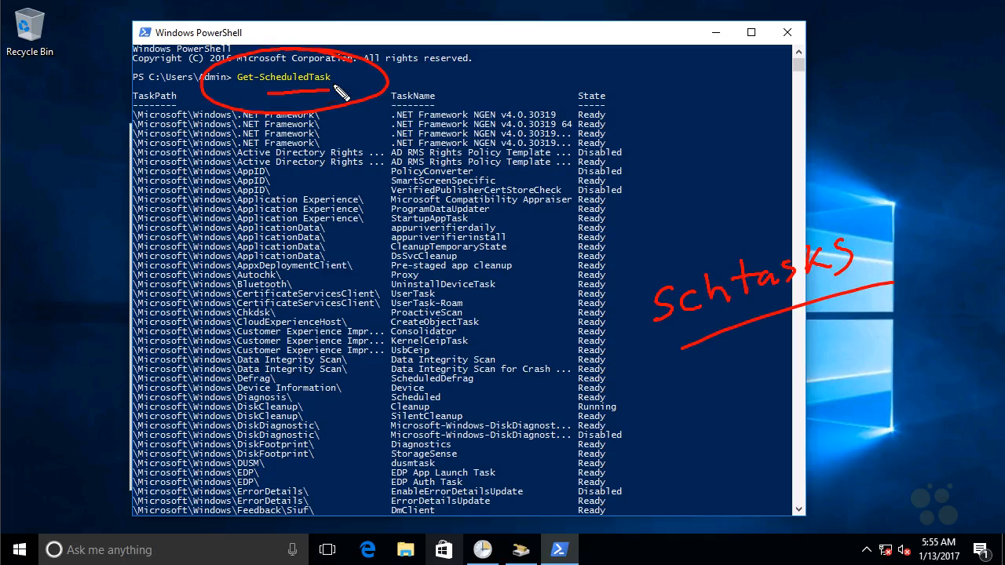
{"action": "left_click_drag", "start_coordinate": [214, 140], "coordinate": [240, 89]}
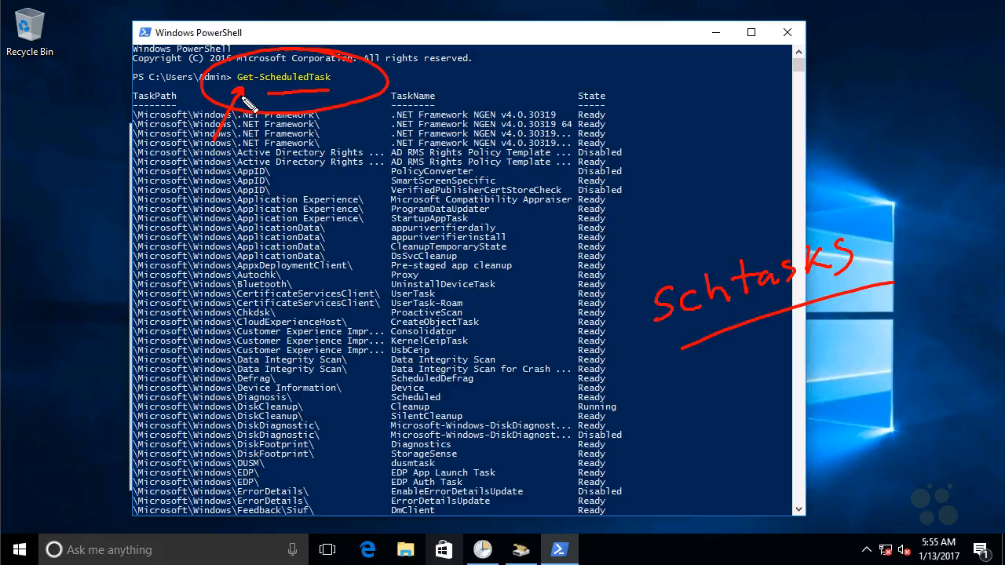